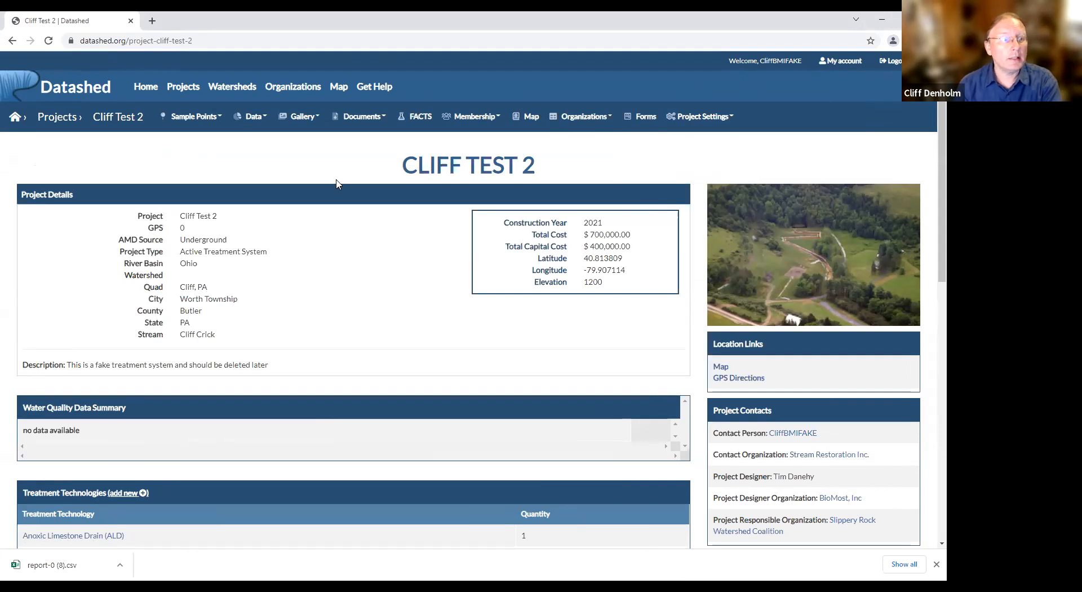
- View the project's existing sample points and open the form for adding a new sample point
left_click(205, 127)
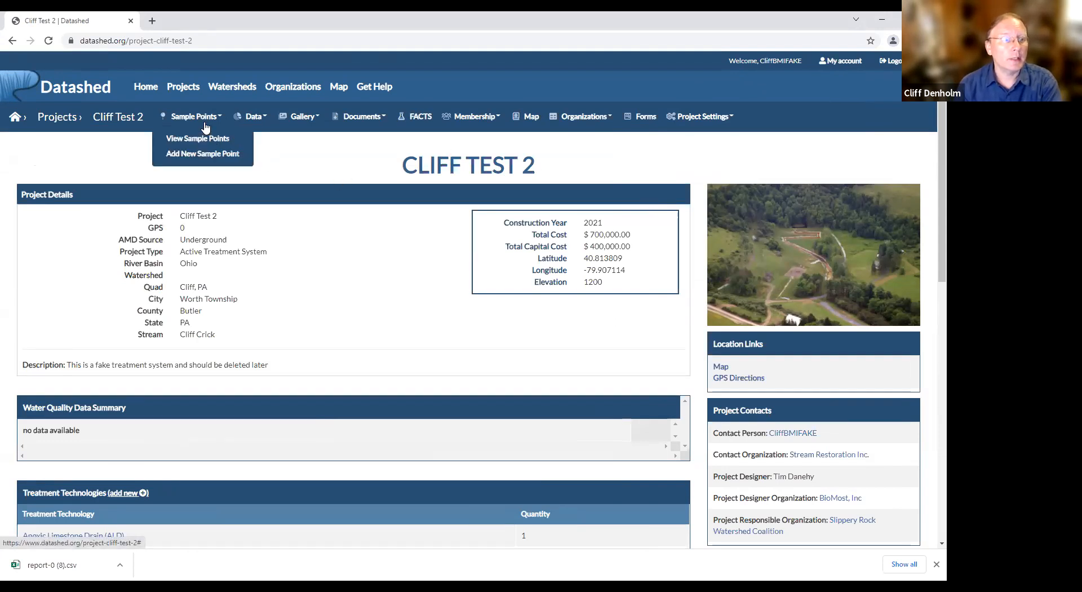
left_click(204, 140)
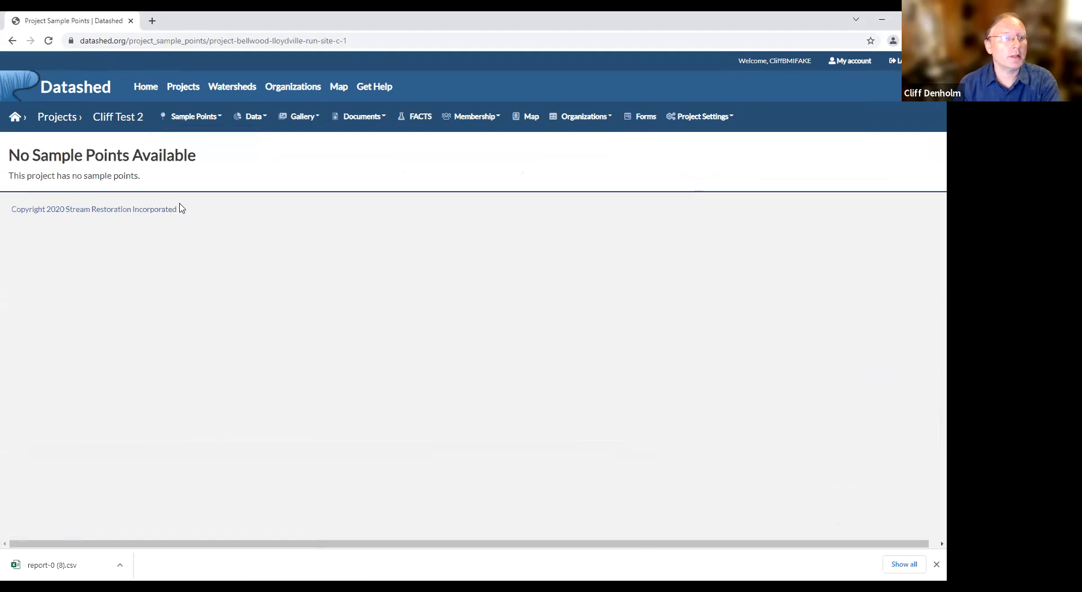
left_click(189, 123)
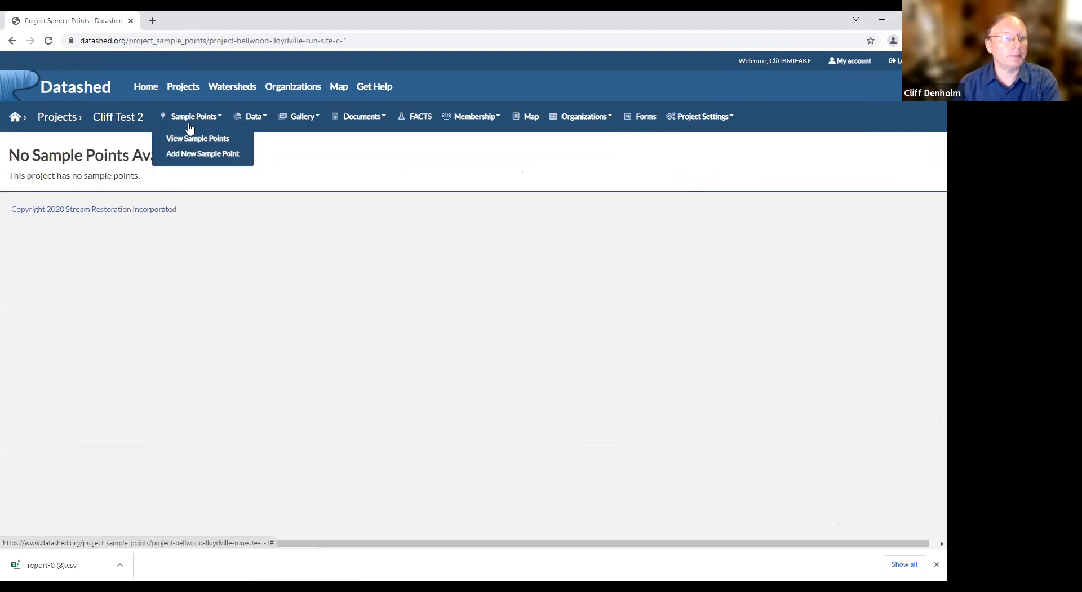
left_click(195, 158)
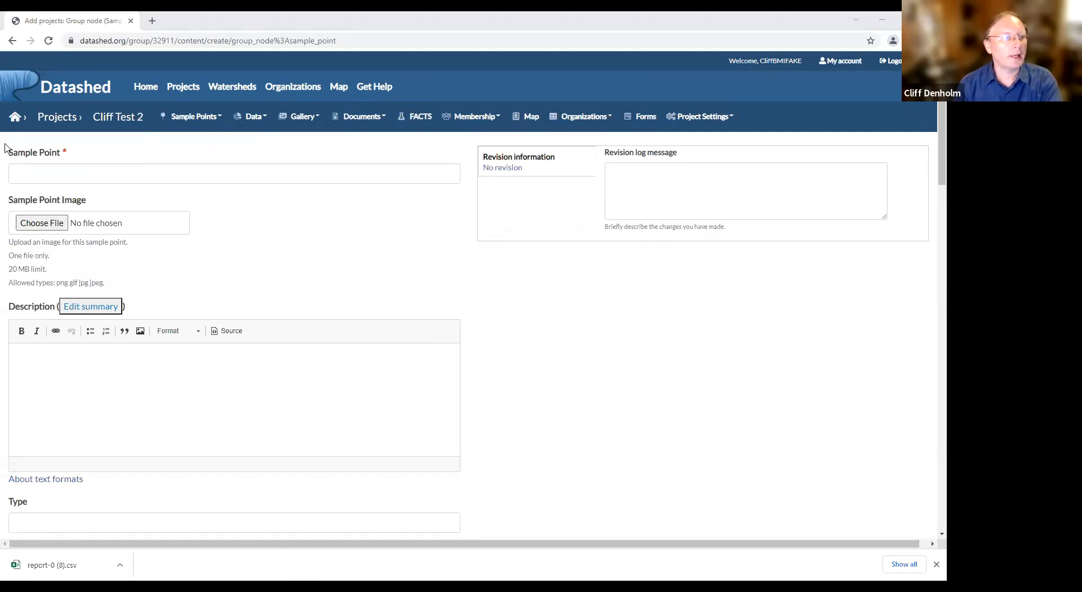
- Name the new sample point RAW and upload the Fake Inflow Pic JPG as its image
left_click(54, 181)
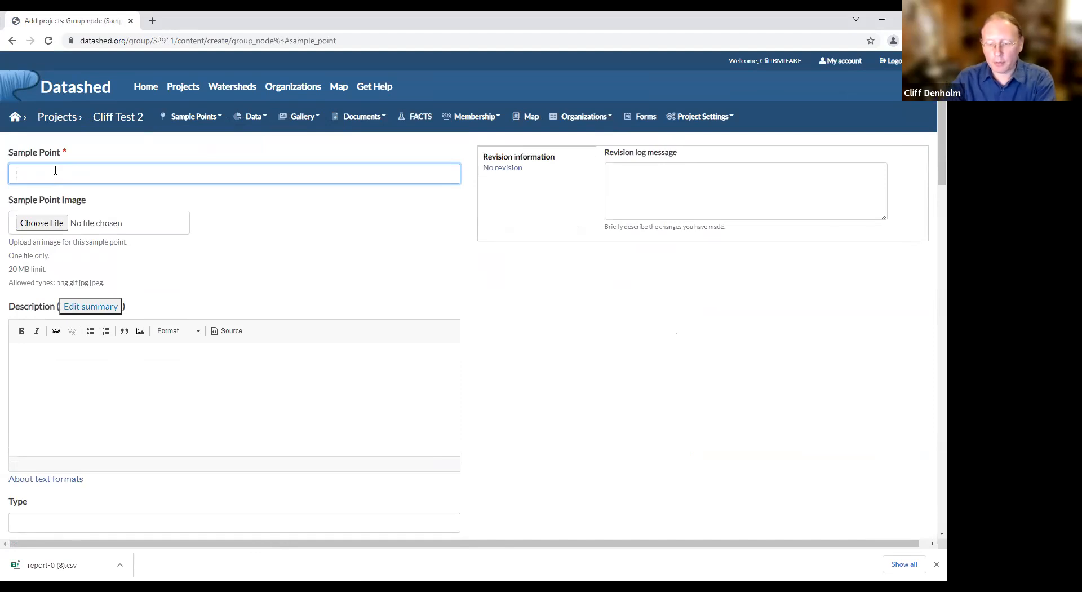
type("R")
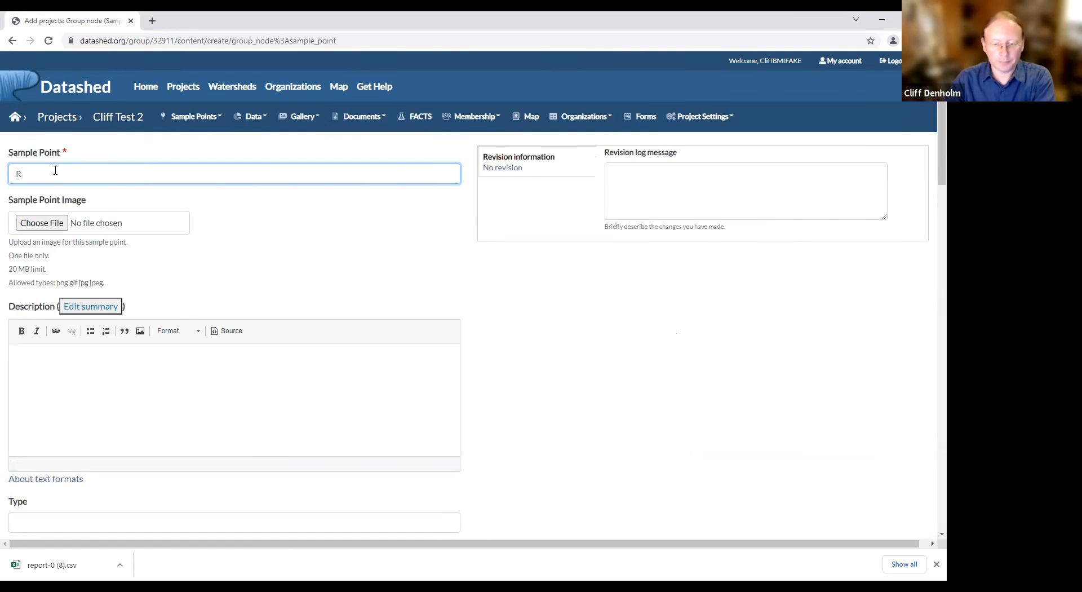
type("AW")
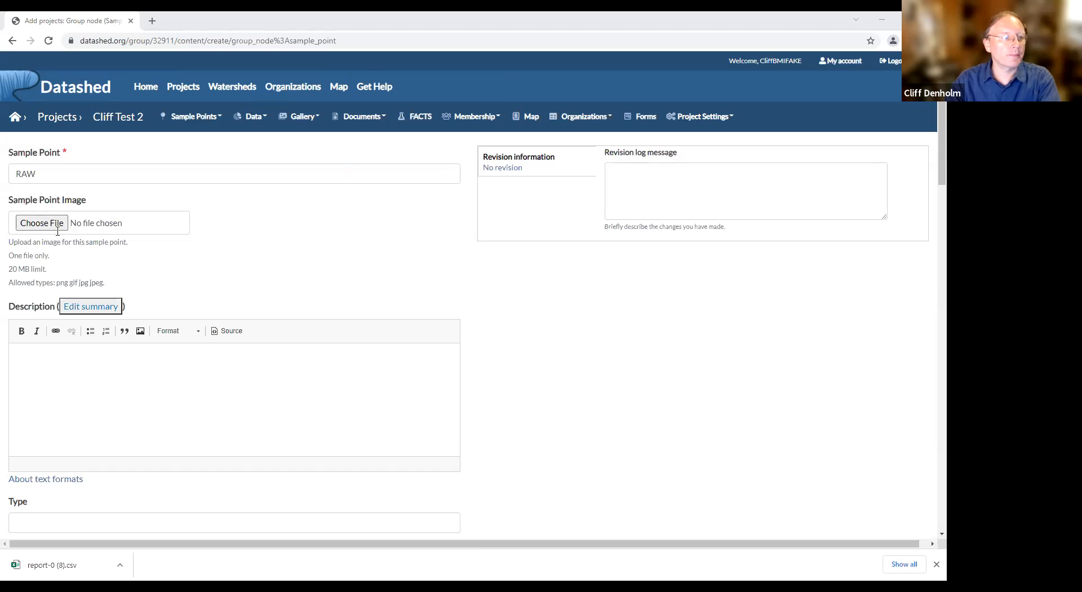
left_click(279, 415)
- Enter the sample point description "AMD: Influent to Fake Cliff Test 2"
left_click(158, 397)
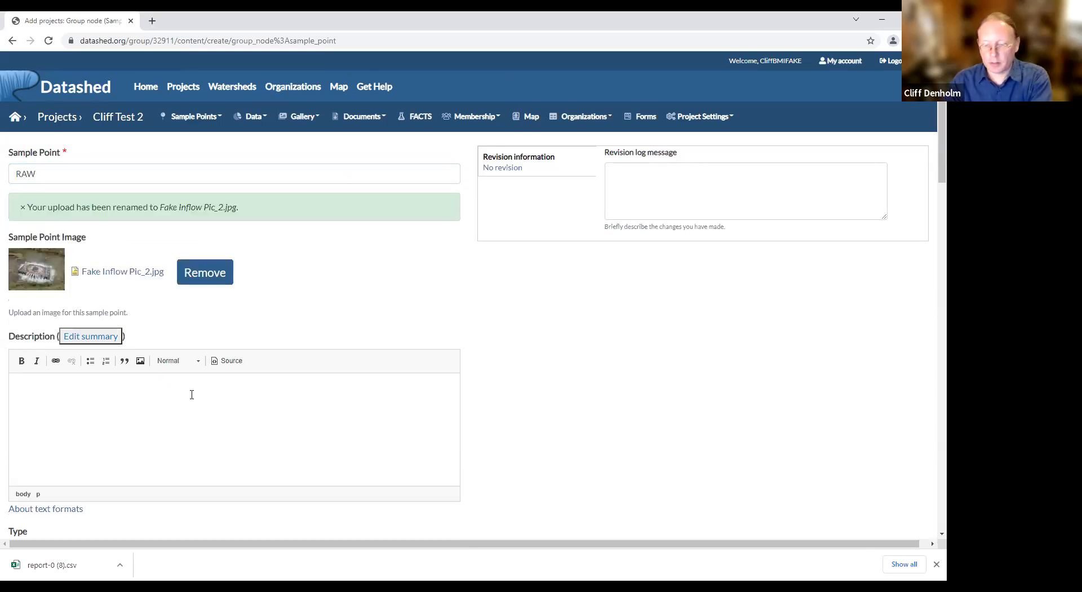
type("iNFLO")
key("BackSpace")
key("BackSpace")
key("BackSpace")
key("BackSpace")
key("BackSpace")
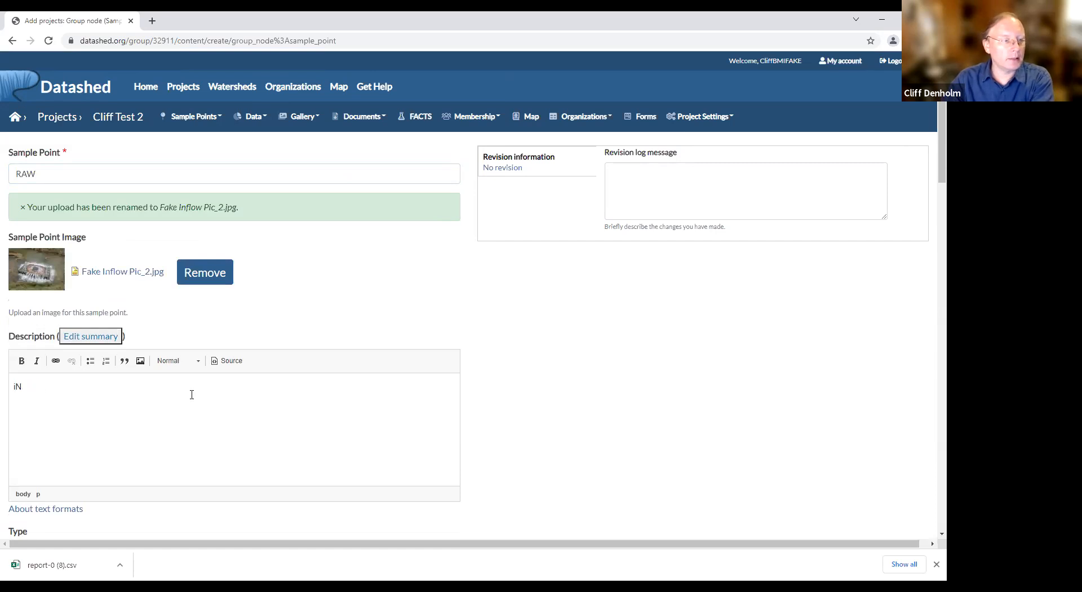
type("Influent to ")
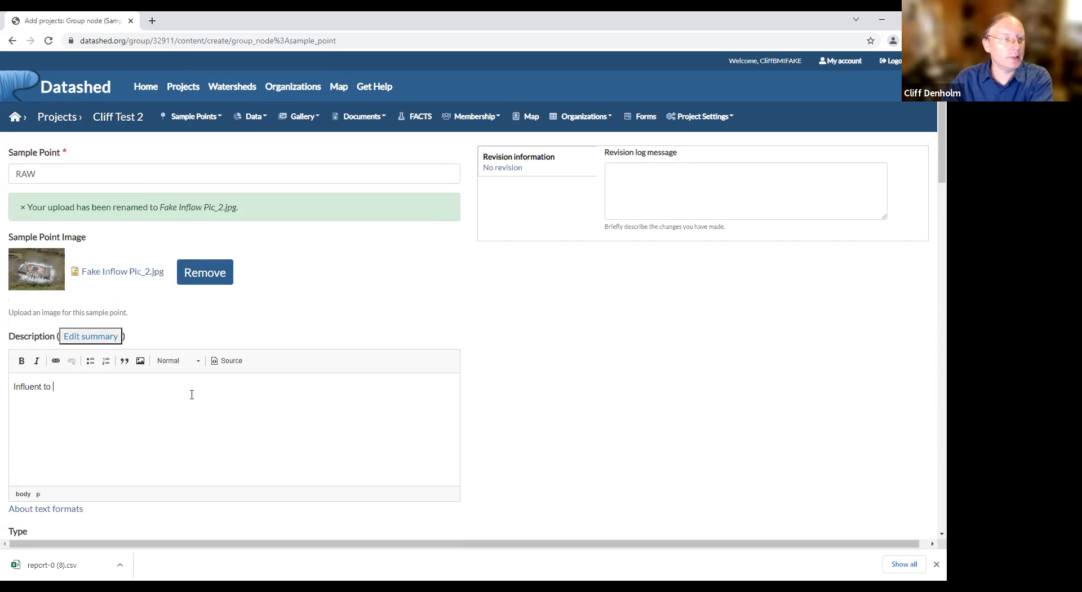
type("Fake Cliff Test")
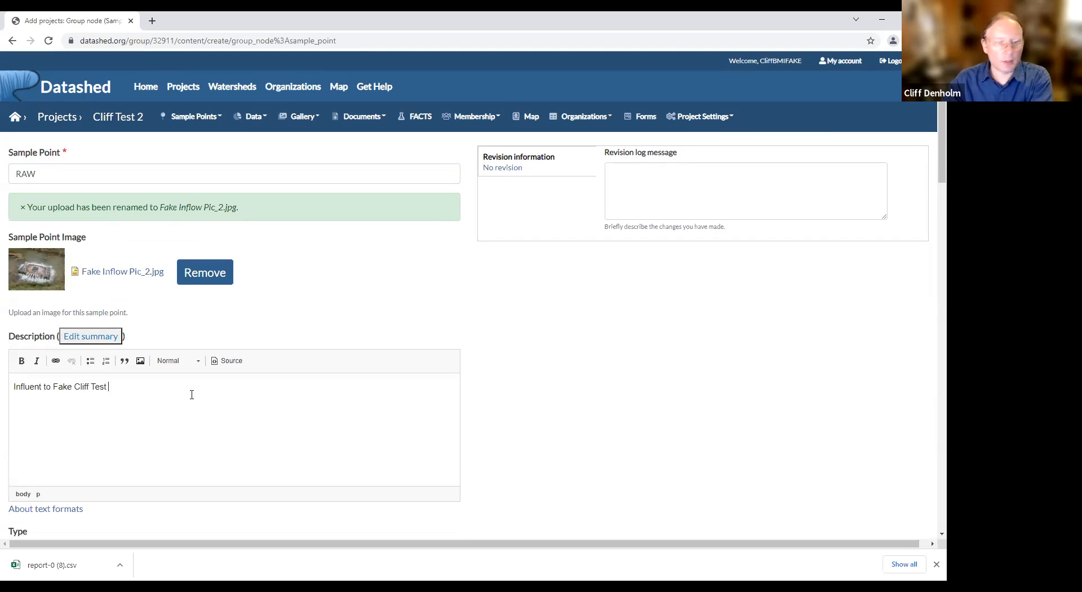
type(" 2")
left_click(15, 388)
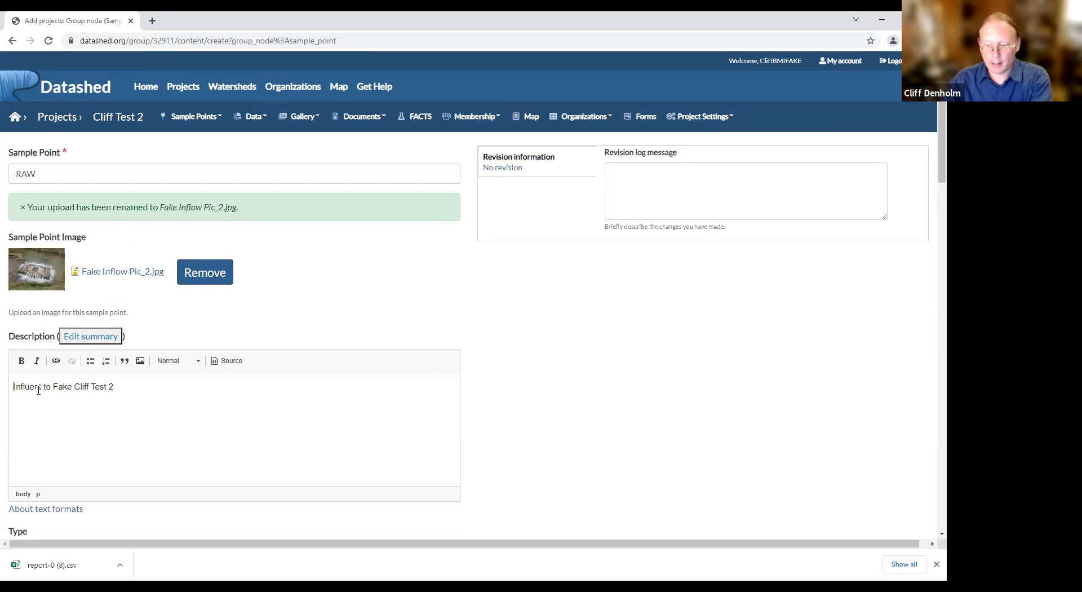
type("AMD")
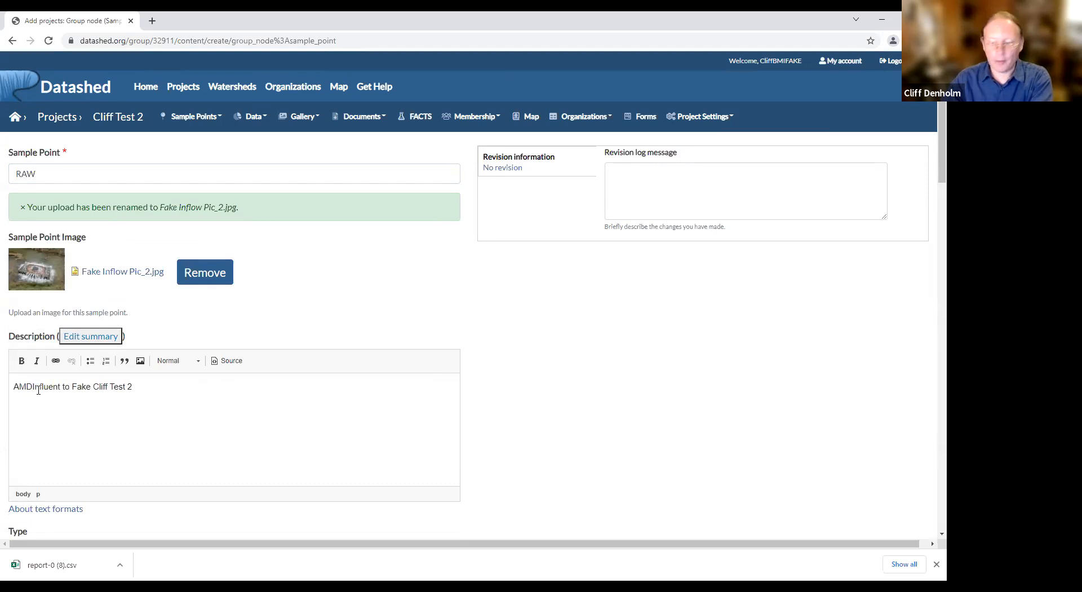
type(":")
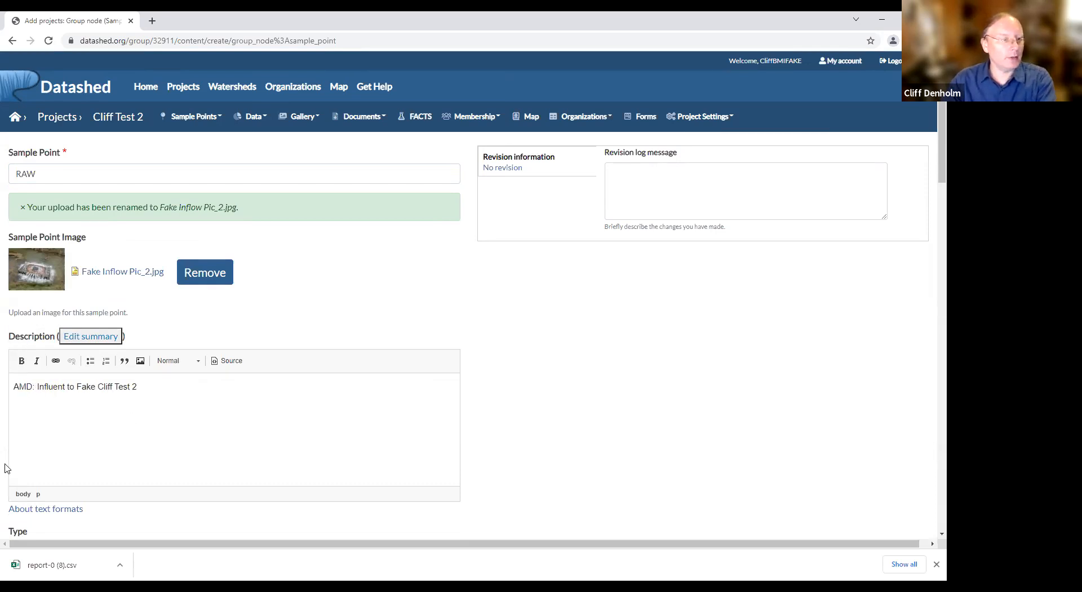
- Set the sample point's type to AMD and mark it as an inflow
scroll(201, 471, "down", 1)
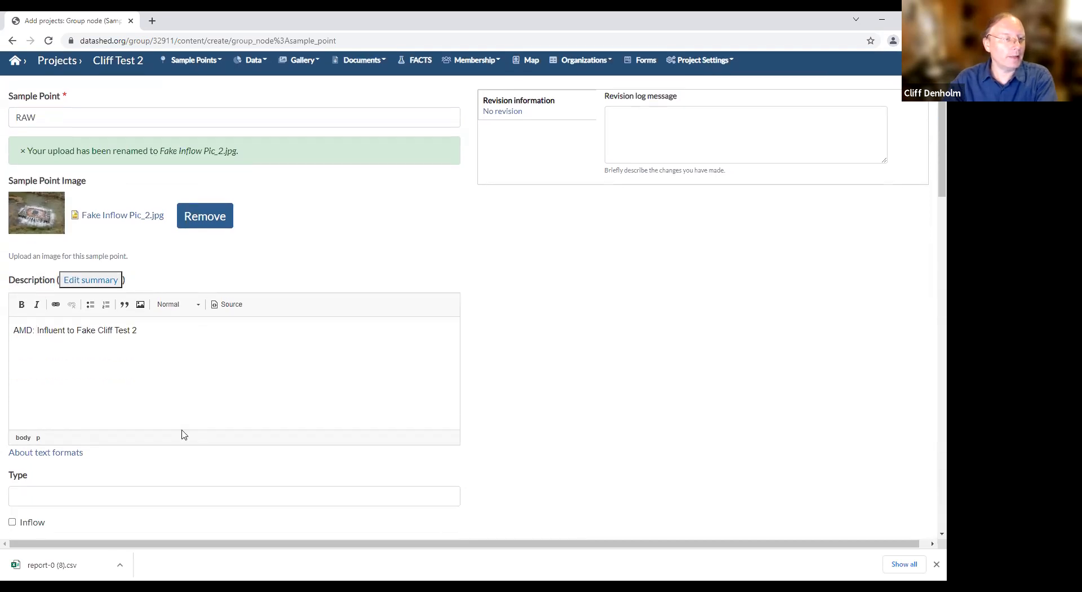
scroll(160, 435, "down", 2)
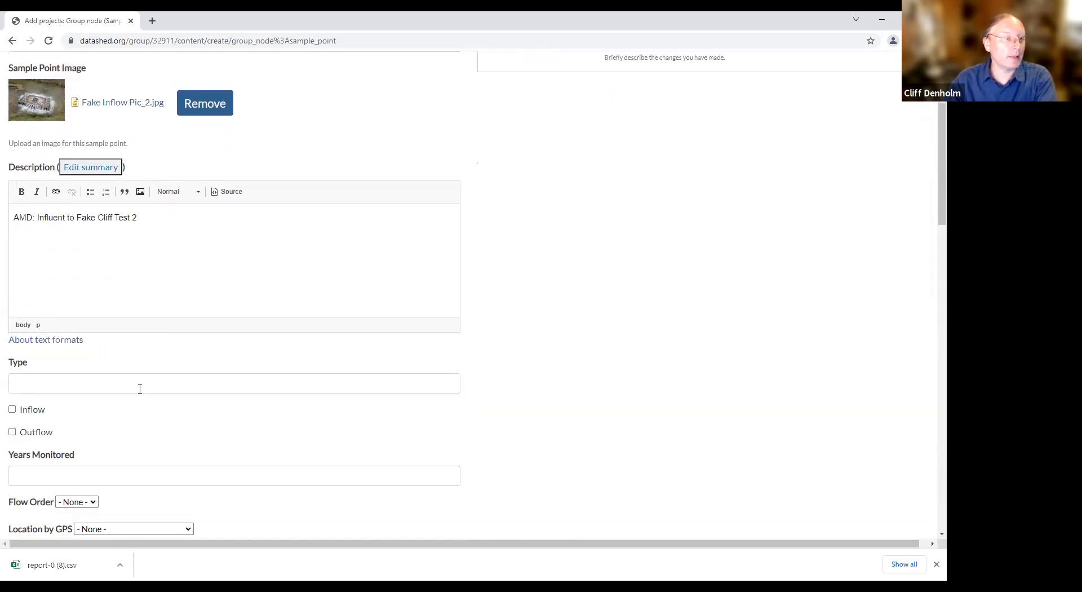
left_click(62, 383)
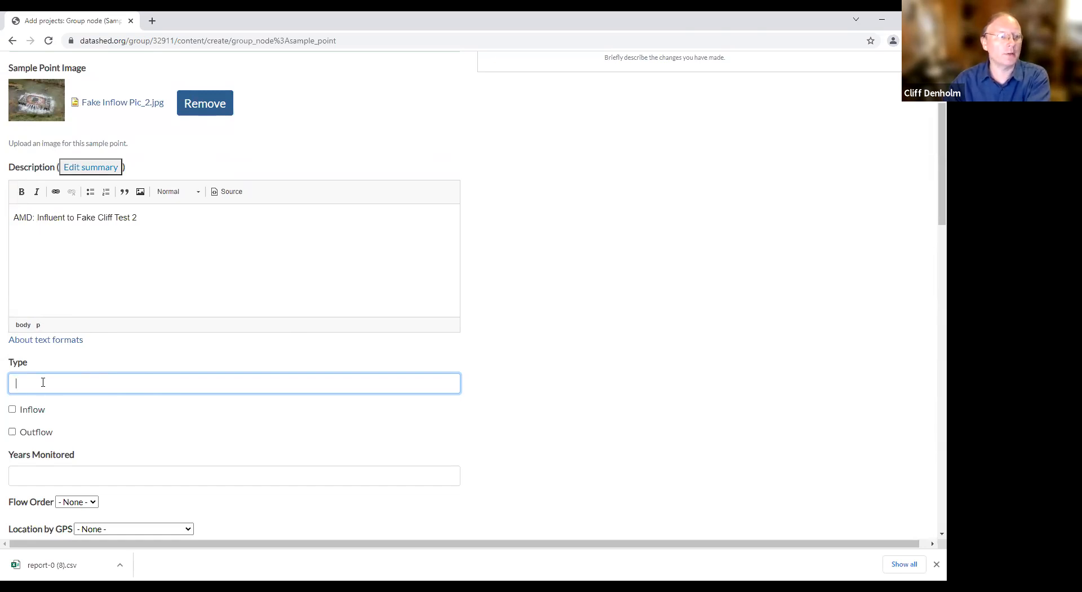
type("AMD")
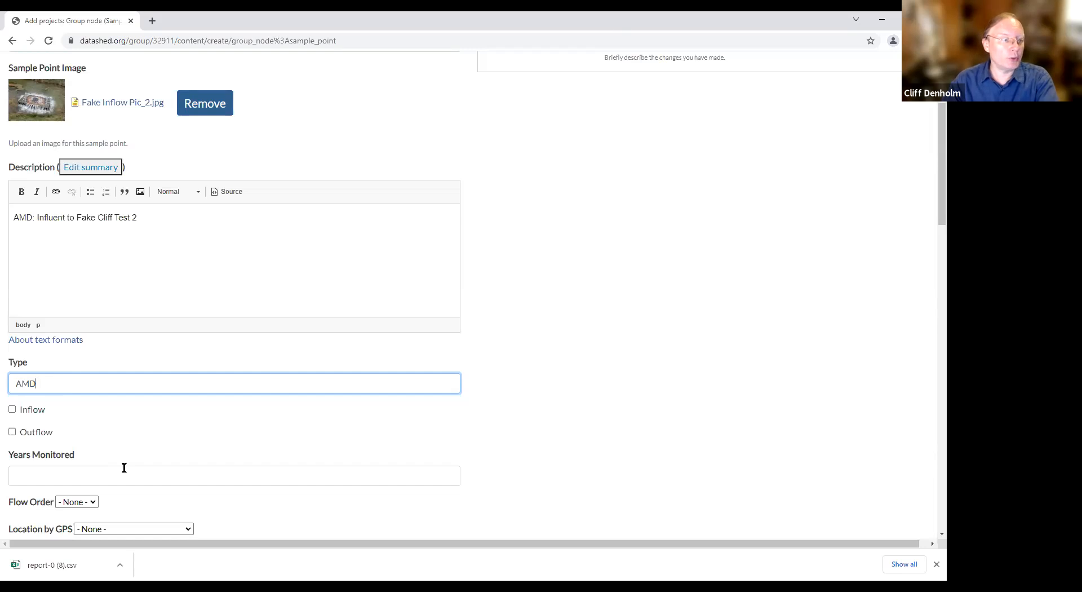
scroll(123, 468, "down", 1)
left_click(13, 355)
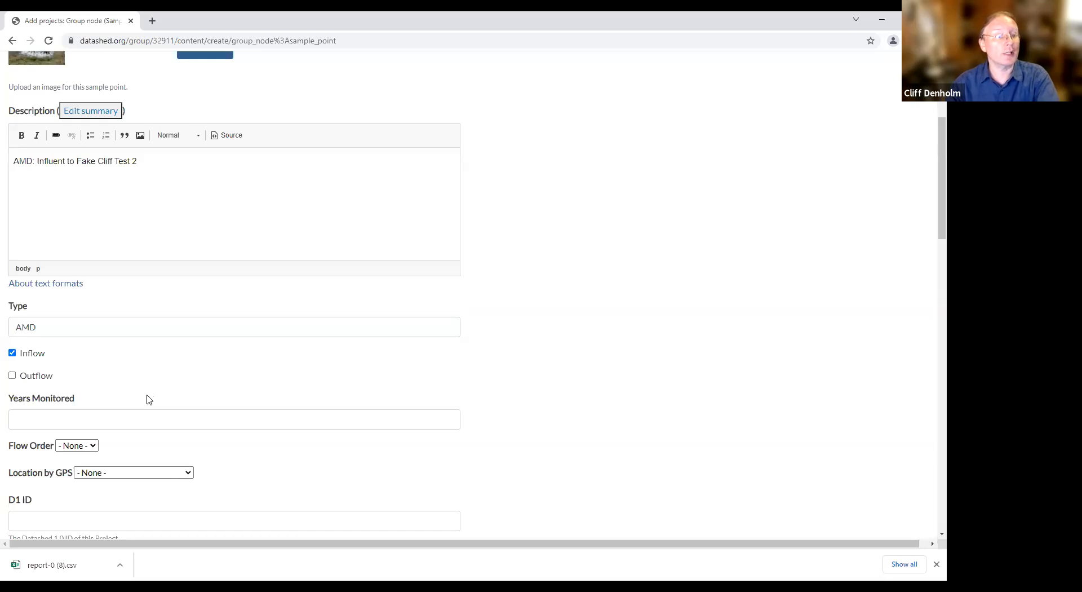
- Leave the years monitored blank and set the sample point's flow order to 0
scroll(155, 414, "down", 1)
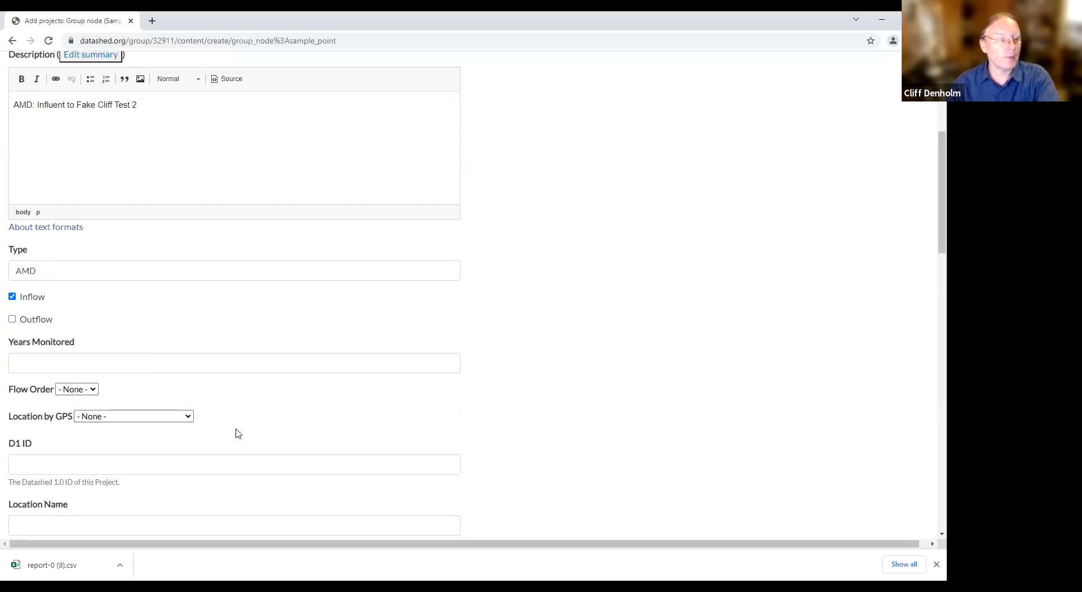
left_click(38, 361)
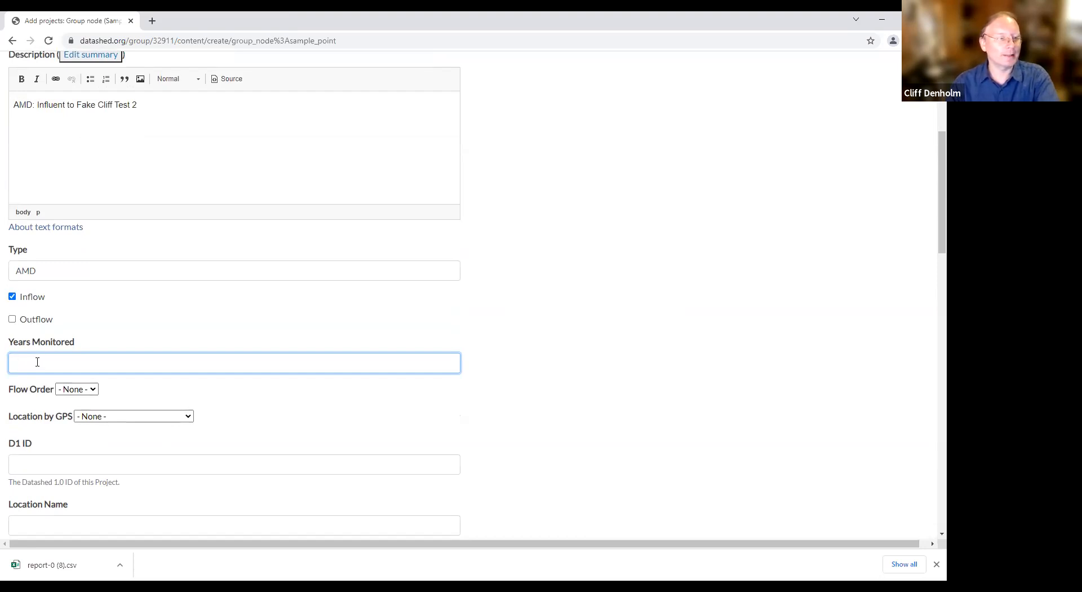
left_click(228, 421)
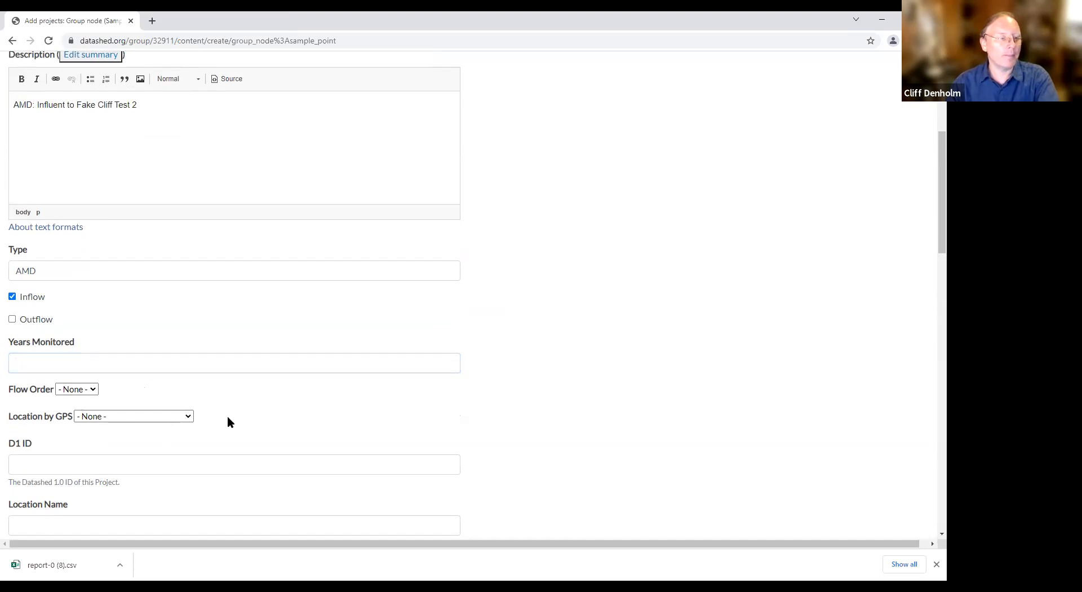
left_click(95, 393)
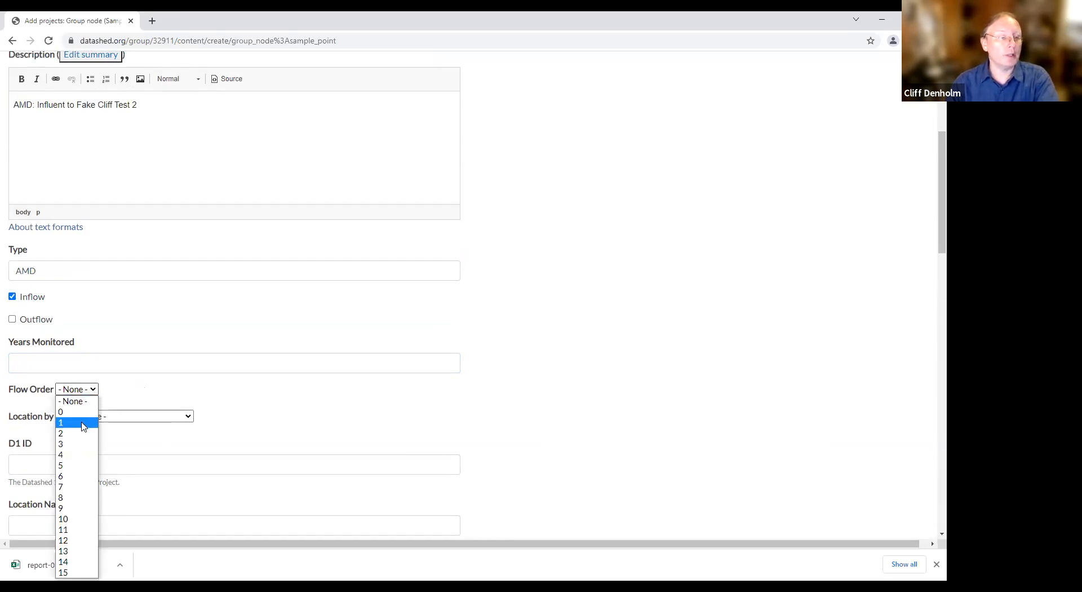
left_click(150, 384)
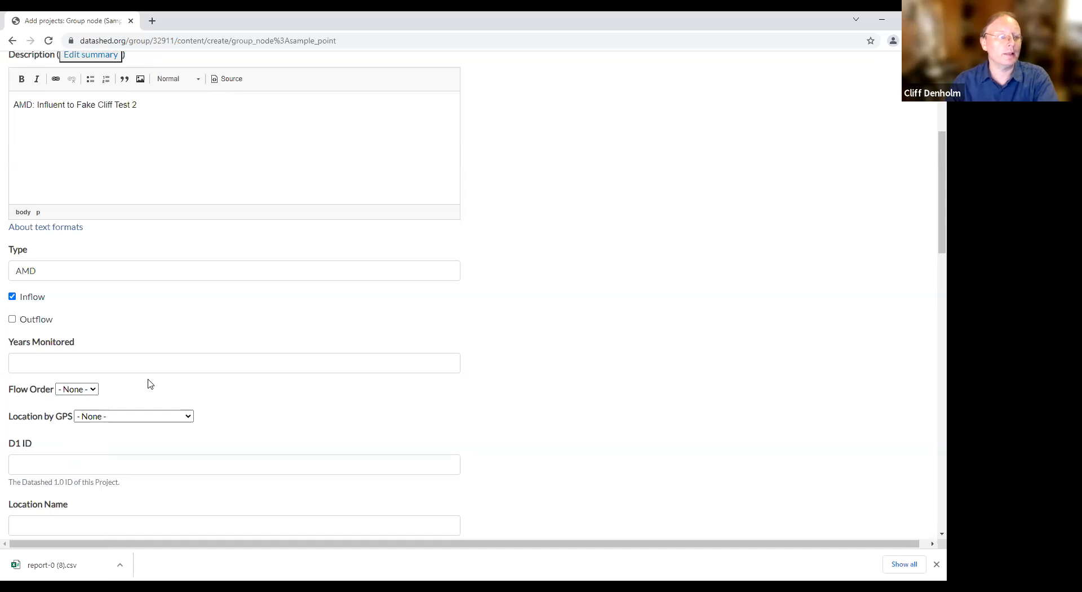
left_click(94, 389)
left_click(94, 414)
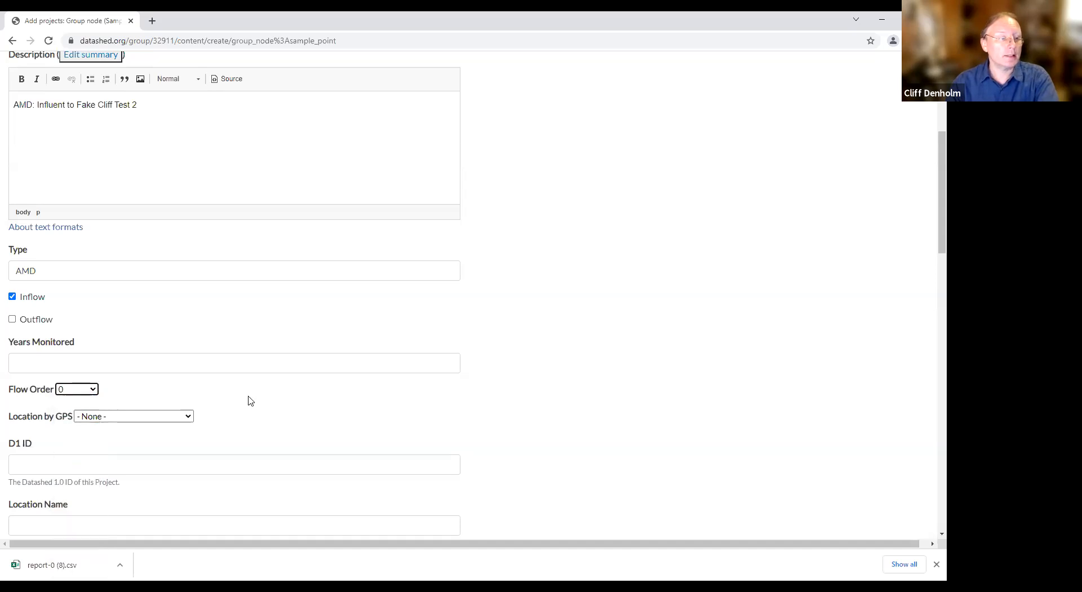
- Review the sample point form's location, address, longitude, latitude, active organizations, stream and quad fields
scroll(286, 396, "down", 3)
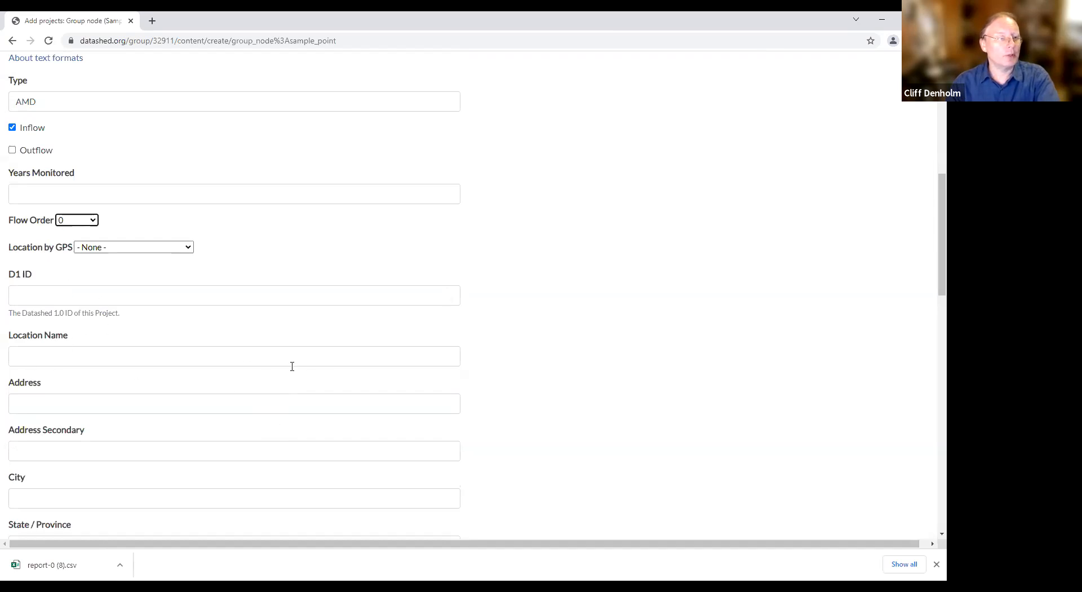
scroll(287, 364, "down", 1)
scroll(217, 330, "down", 1)
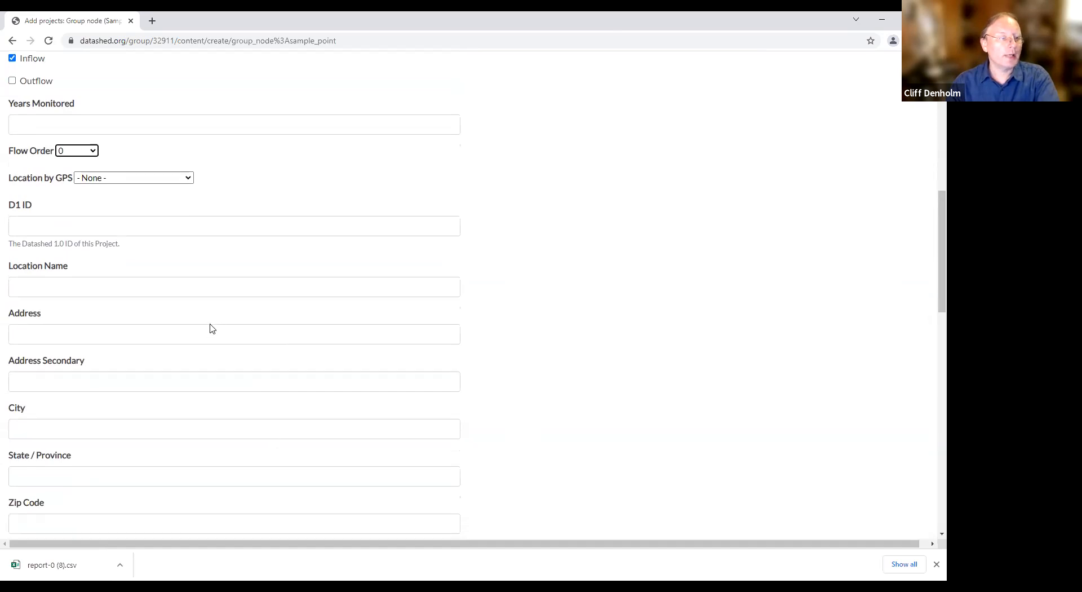
scroll(141, 360, "down", 1)
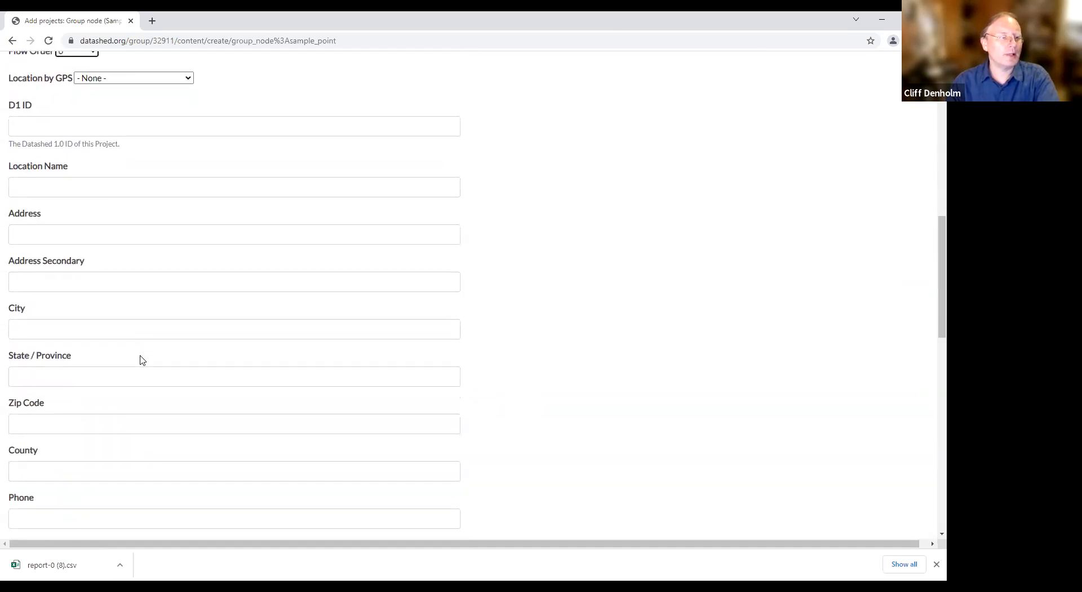
scroll(142, 359, "down", 2)
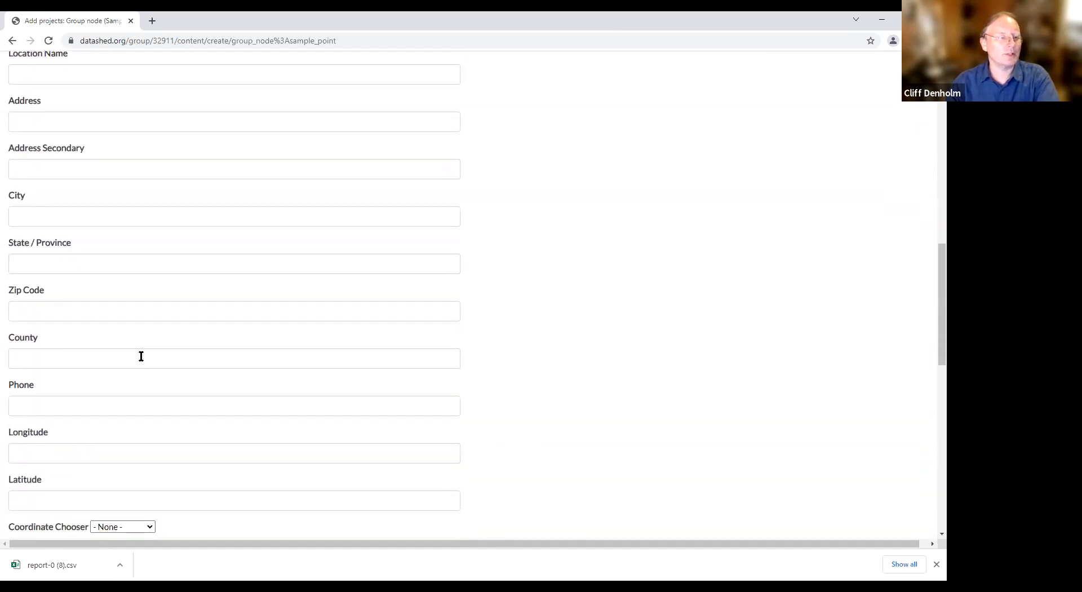
scroll(141, 356, "down", 2)
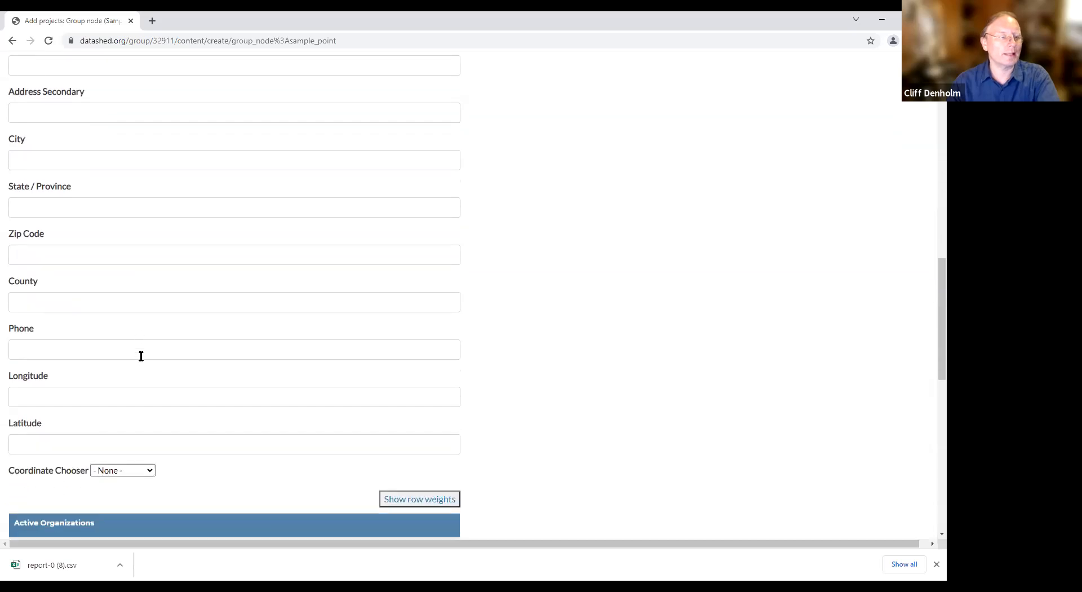
left_click(68, 339)
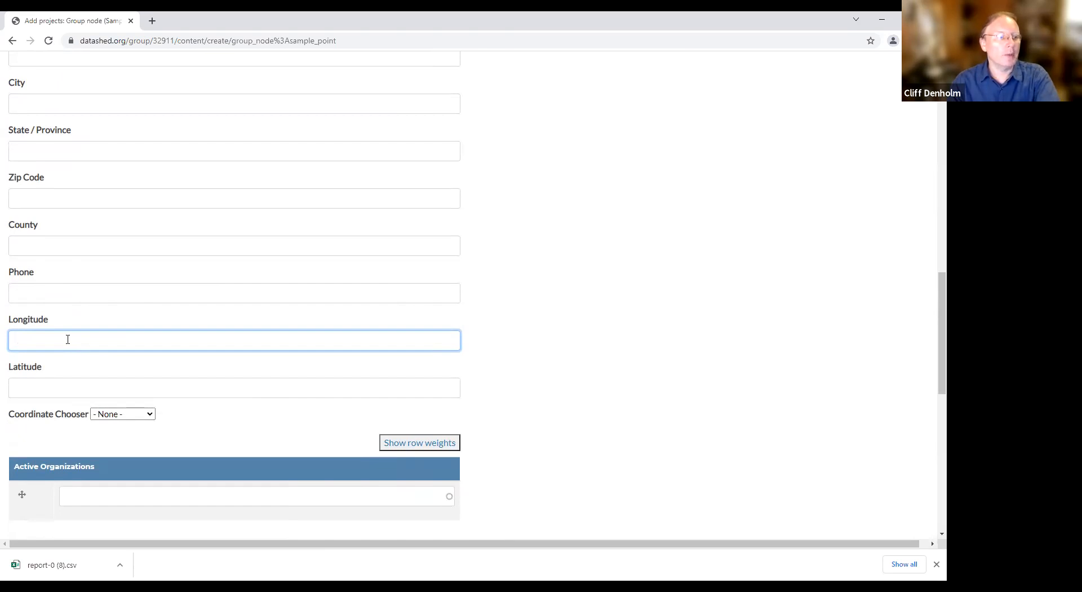
left_click(79, 386)
left_click(60, 337)
left_click(57, 381)
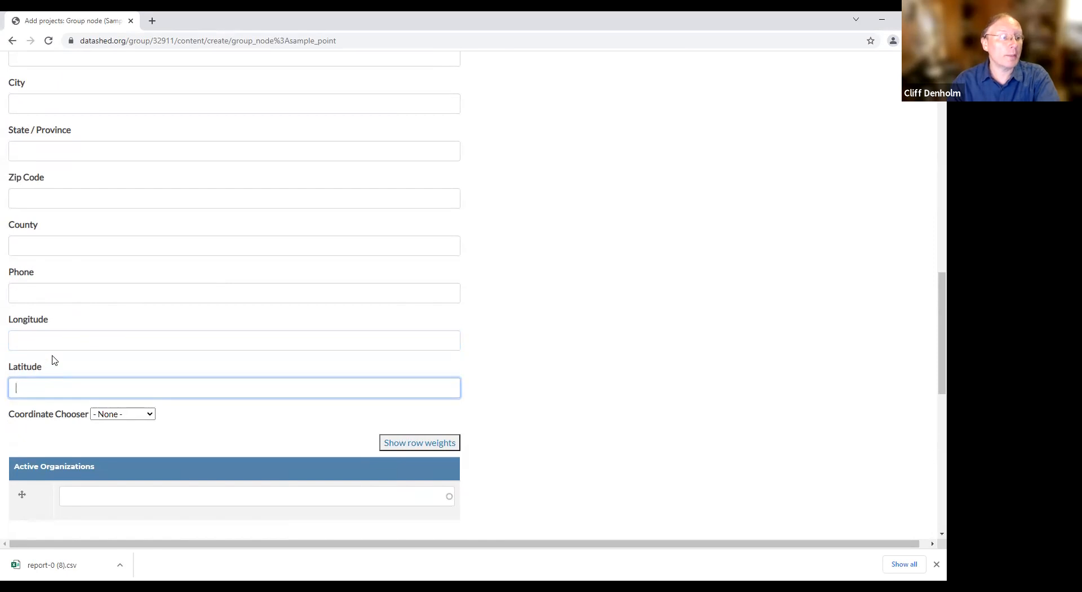
scroll(61, 350, "down", 1)
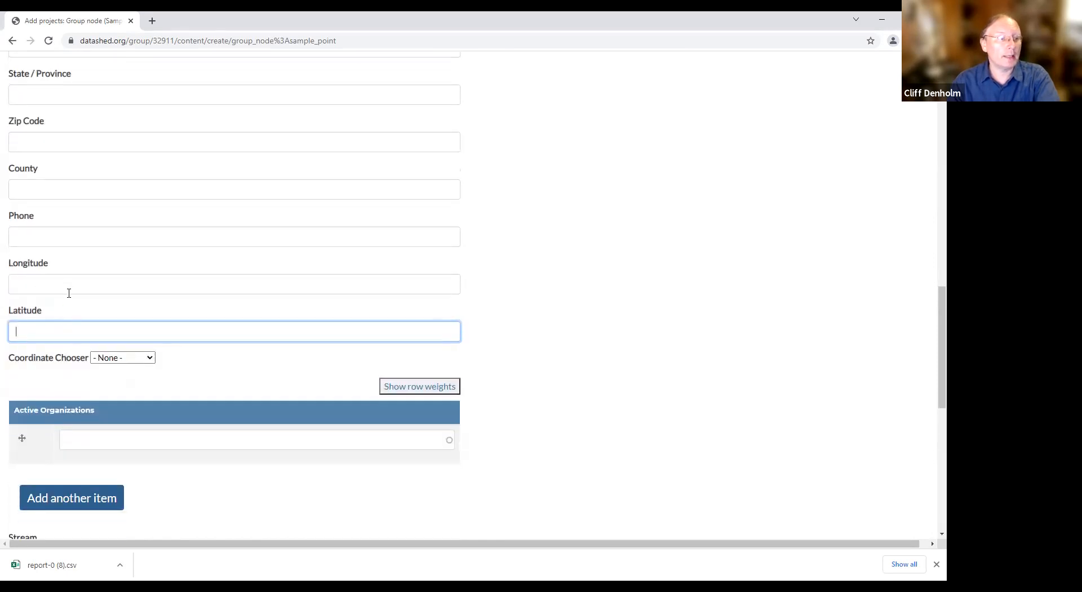
scroll(221, 404, "down", 2)
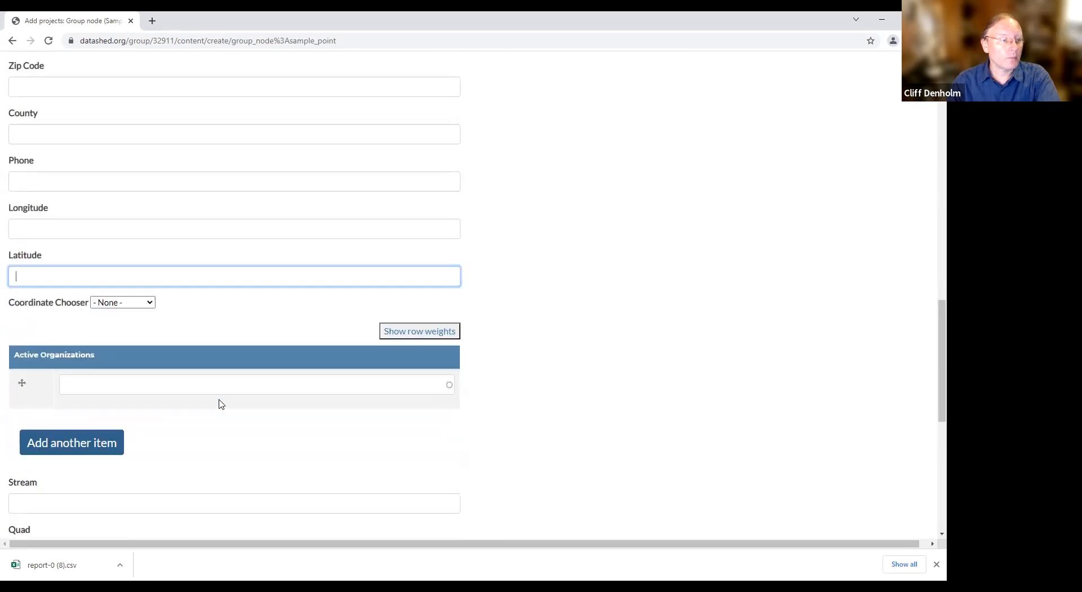
scroll(219, 402, "down", 1)
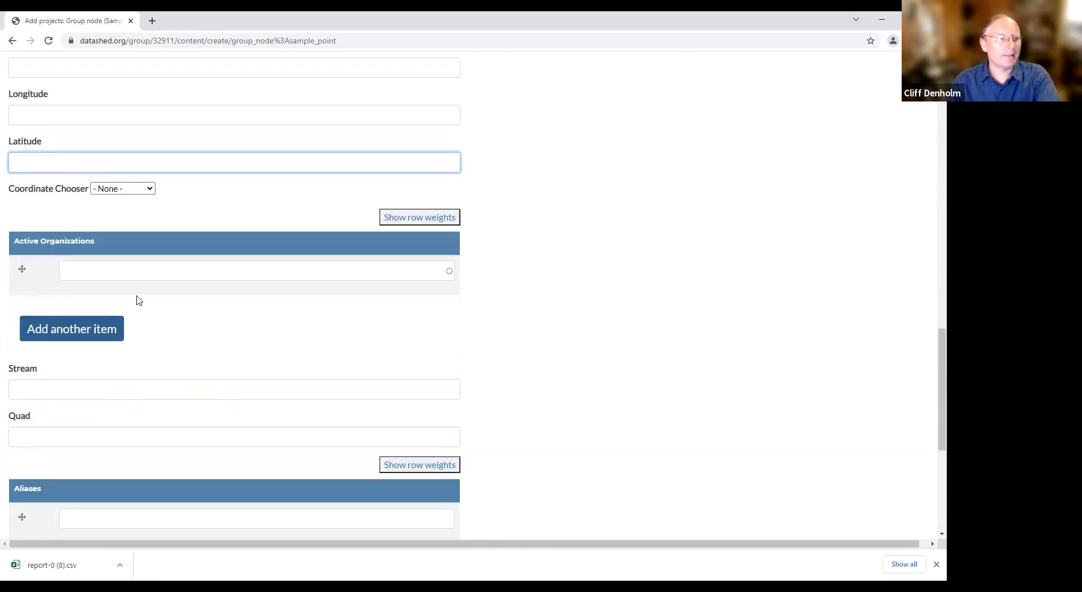
scroll(207, 359, "down", 2)
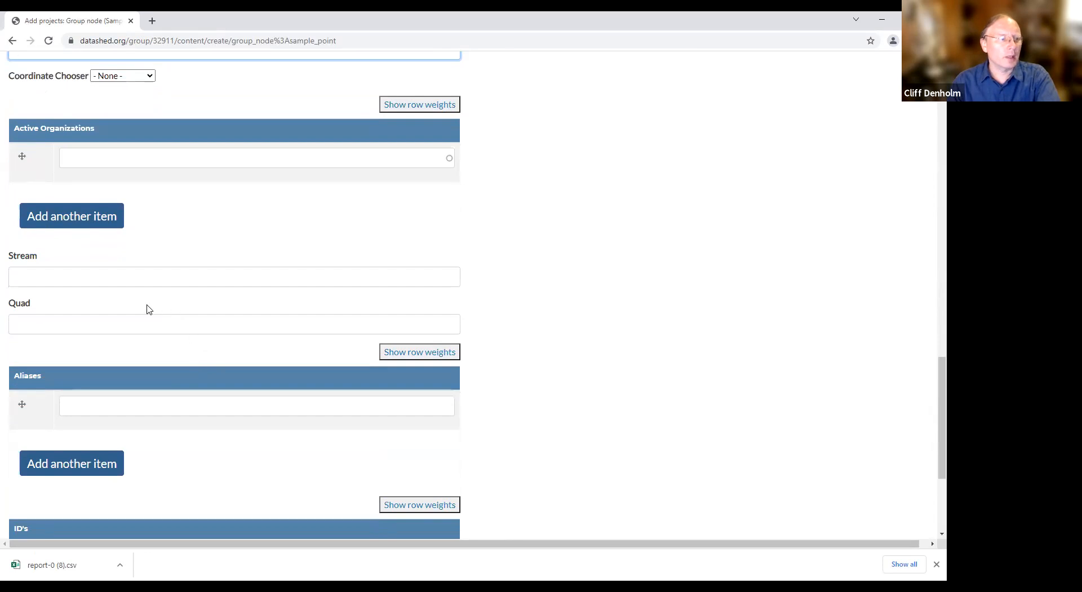
left_click(85, 279)
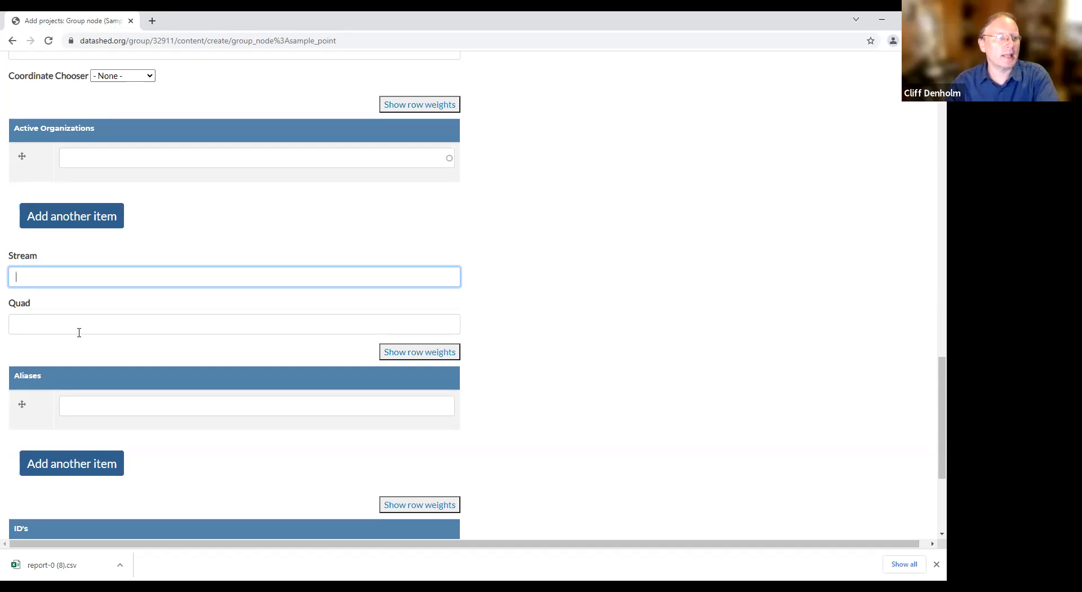
scroll(79, 332, "down", 1)
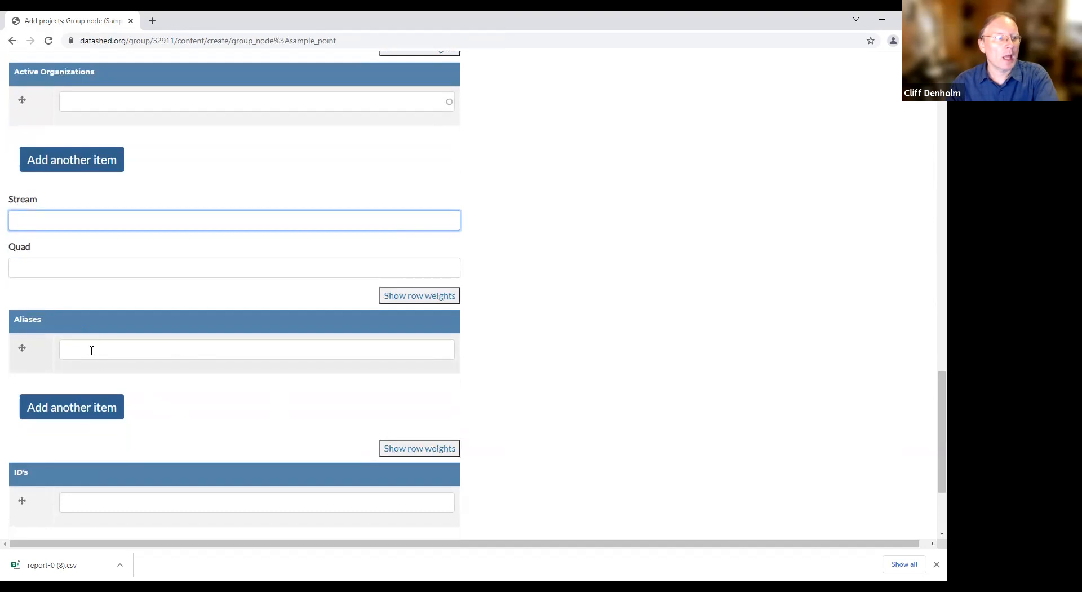
- Enter two aliases for the sample point, AMD20 and Cliff1
left_click(91, 352)
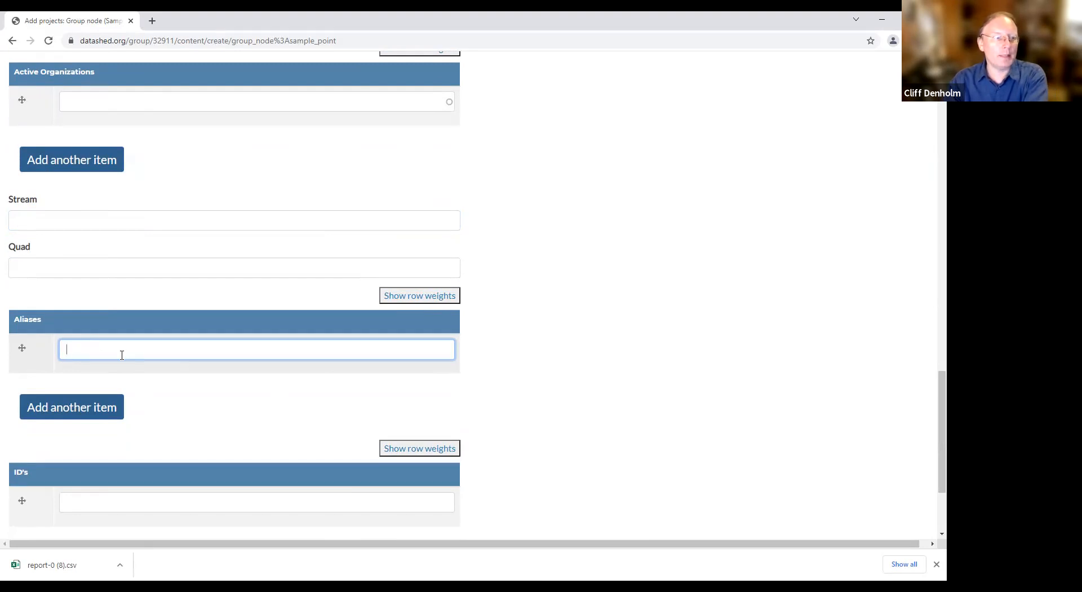
type("AMD")
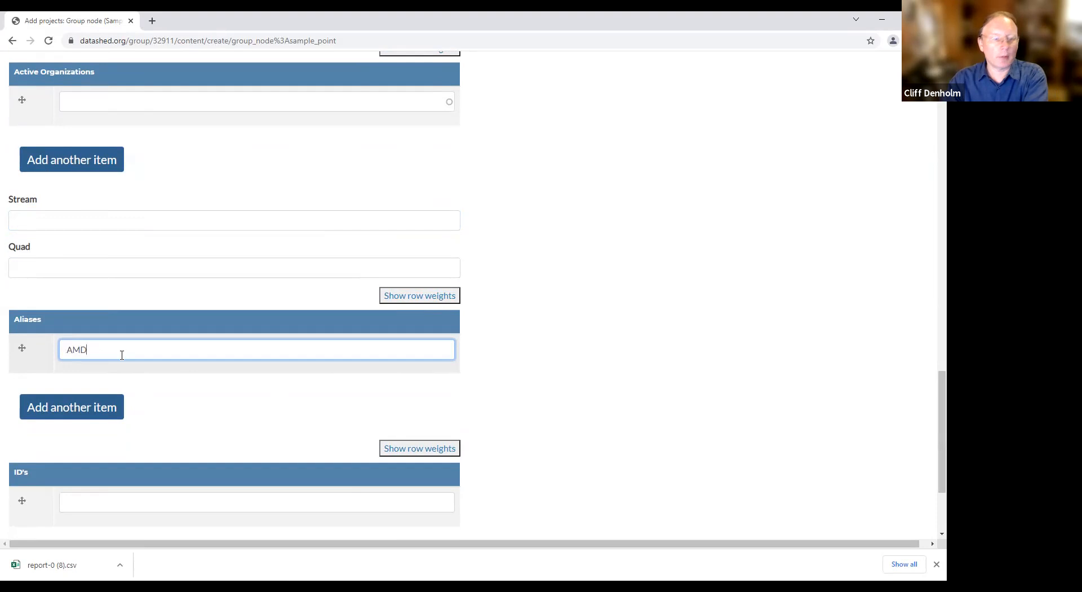
type("20")
left_click(69, 407)
left_click(85, 390)
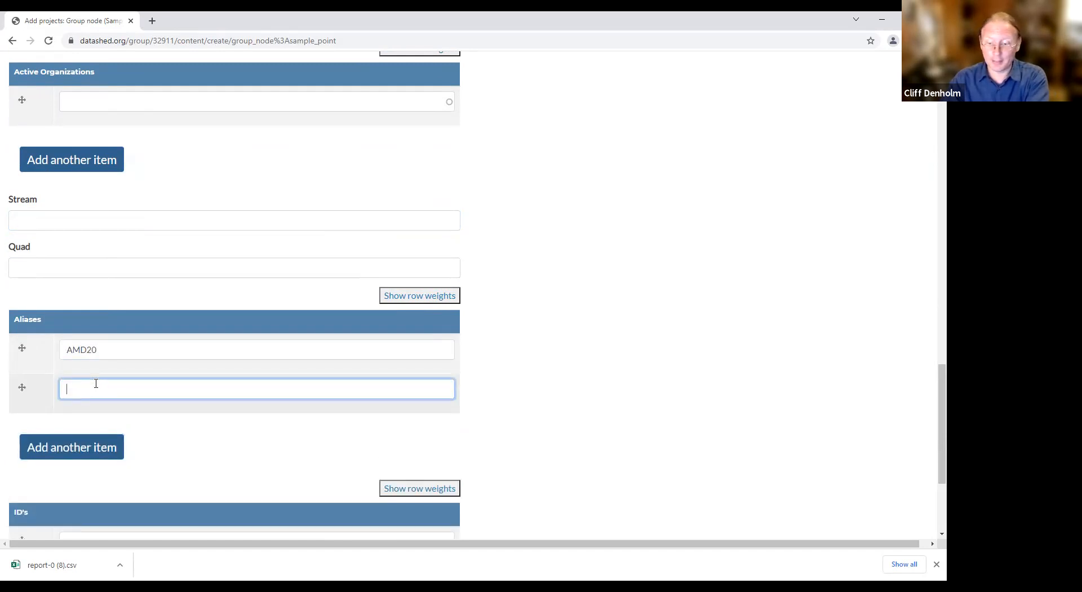
type("Cliff1")
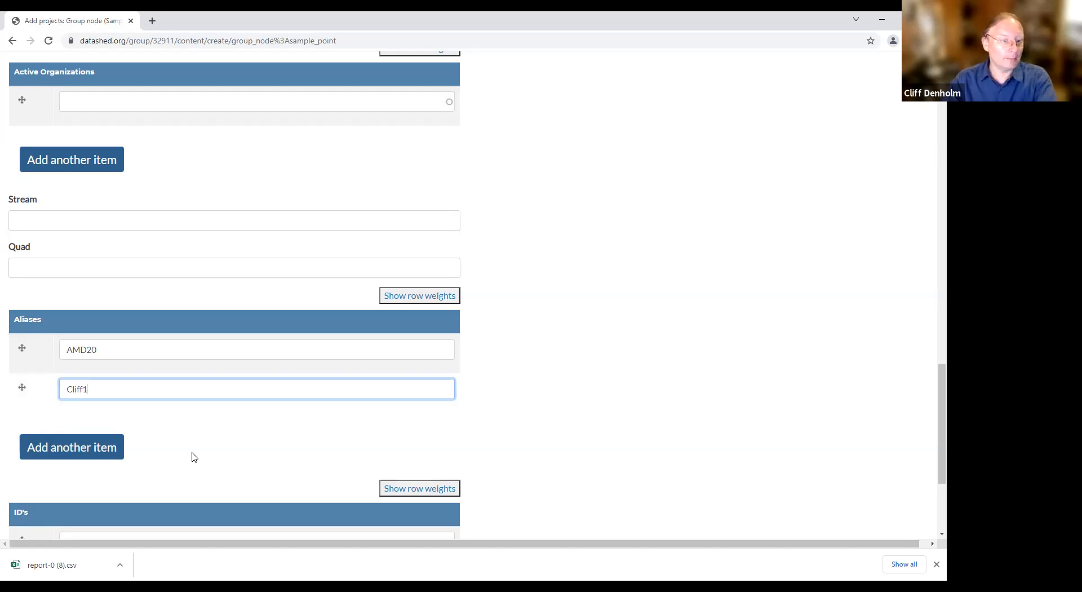
scroll(198, 454, "up", 1)
scroll(198, 454, "down", 2)
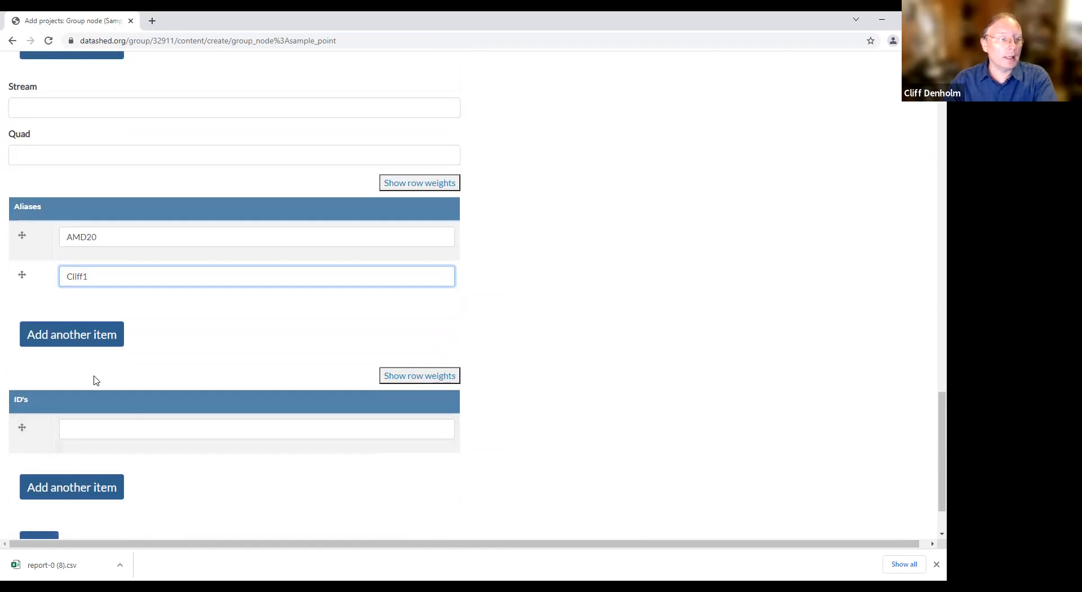
left_click(102, 428)
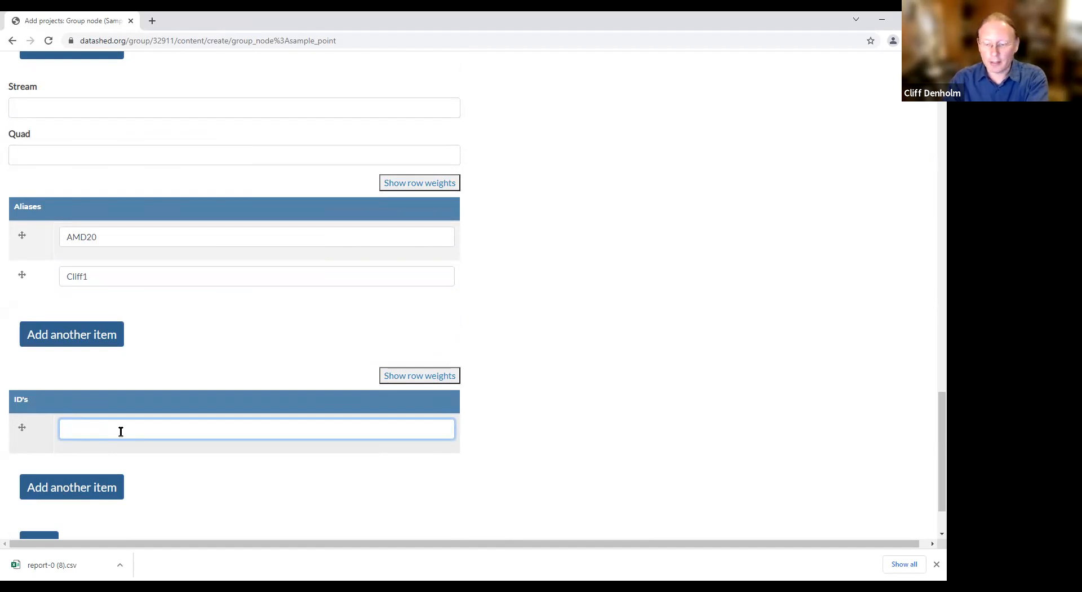
type("7")
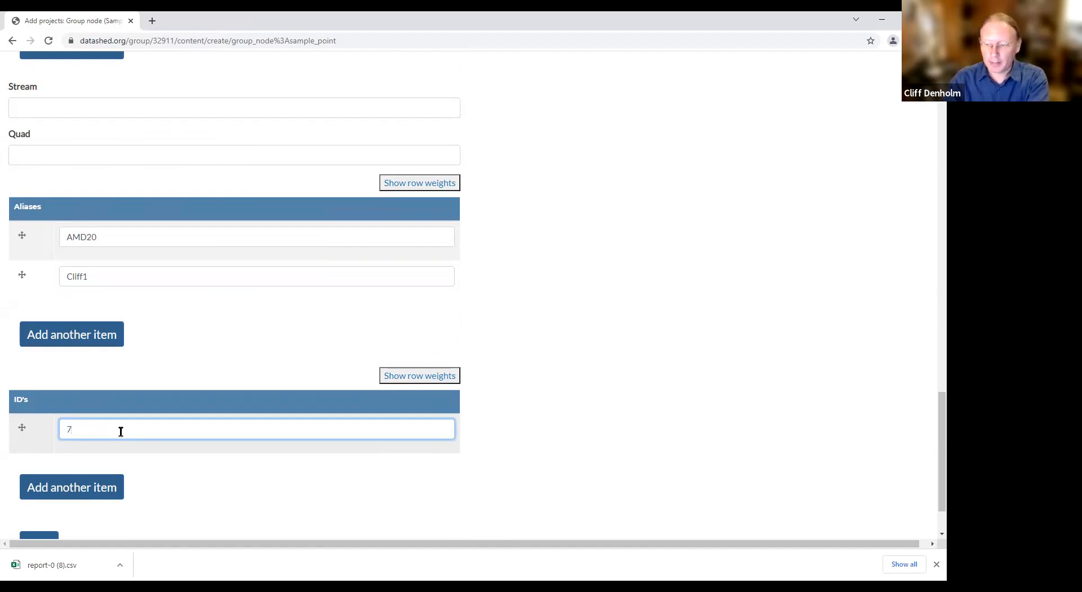
type("01234")
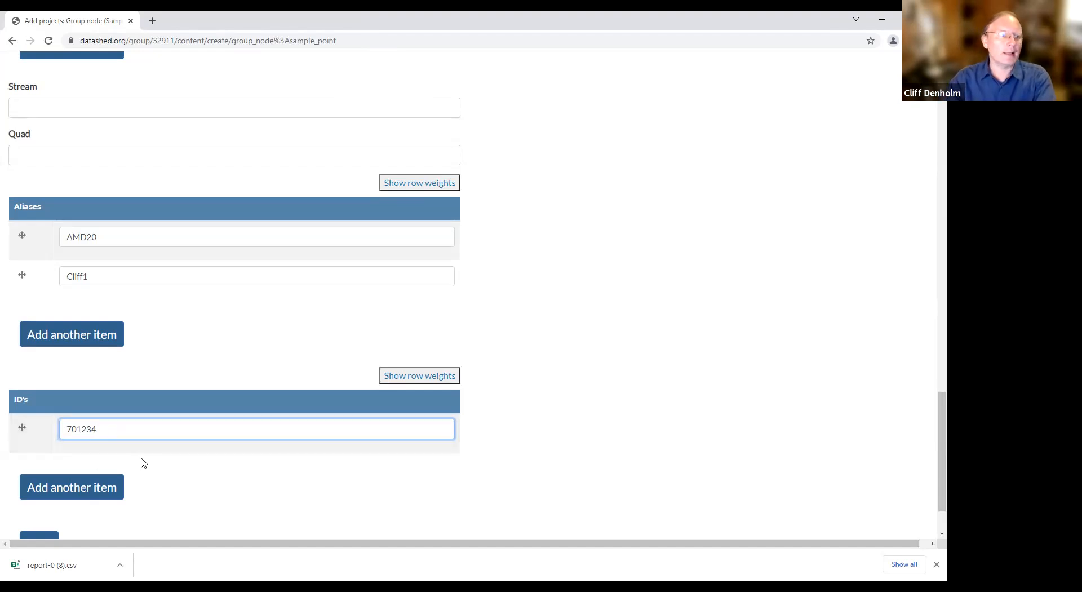
key("BackSpace")
key("BackSpace")
key("BackSpace")
key("BackSpace")
key("BackSpace")
key("BackSpace")
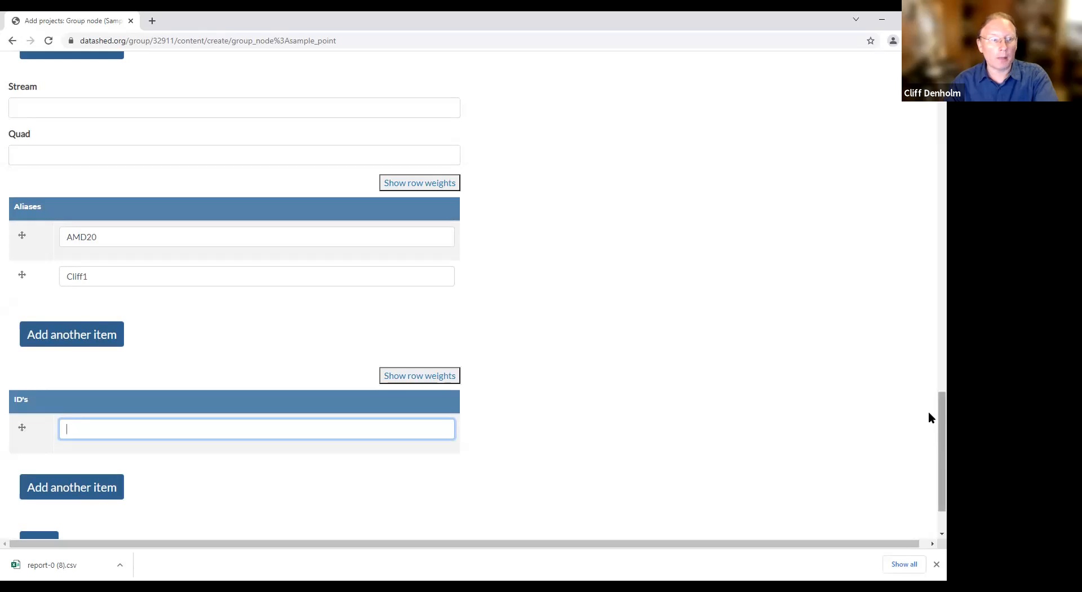
- Save the RAW sample point and open the project's sample point list
scroll(928, 415, "down", 2)
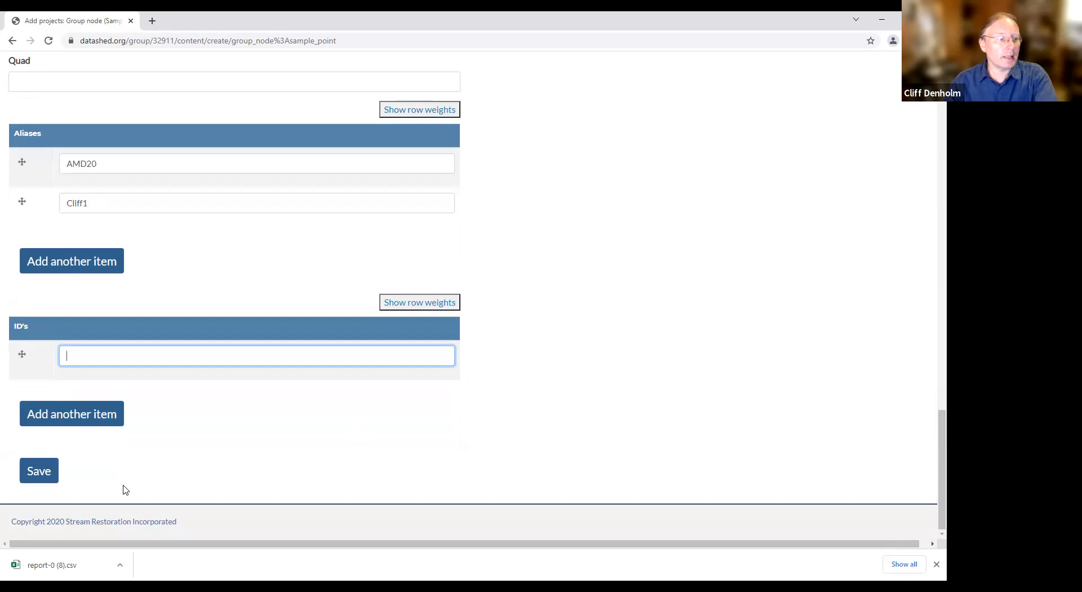
left_click(46, 479)
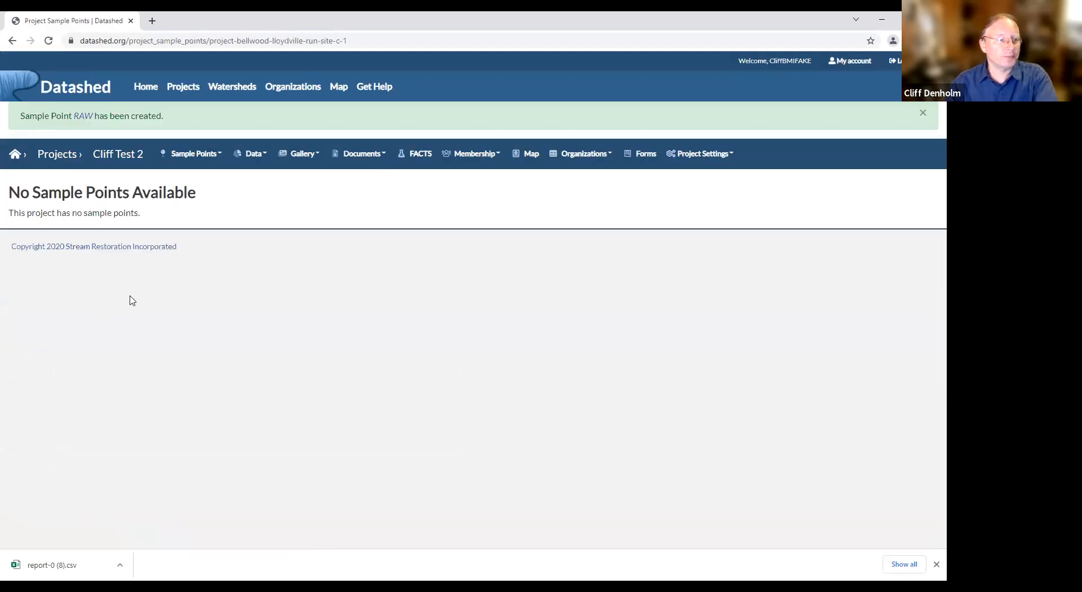
left_click(193, 161)
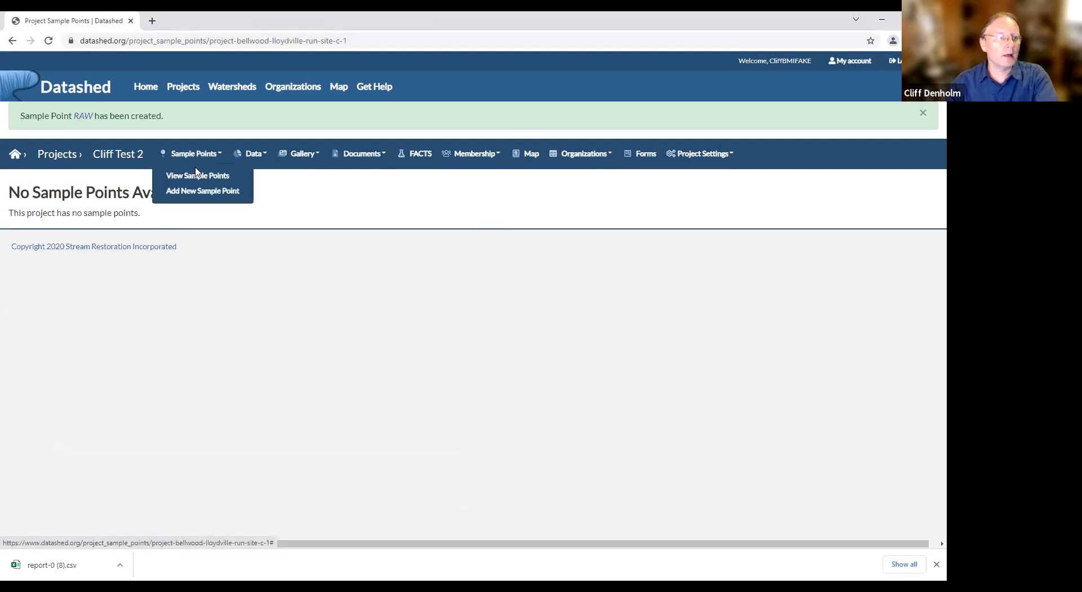
left_click(198, 191)
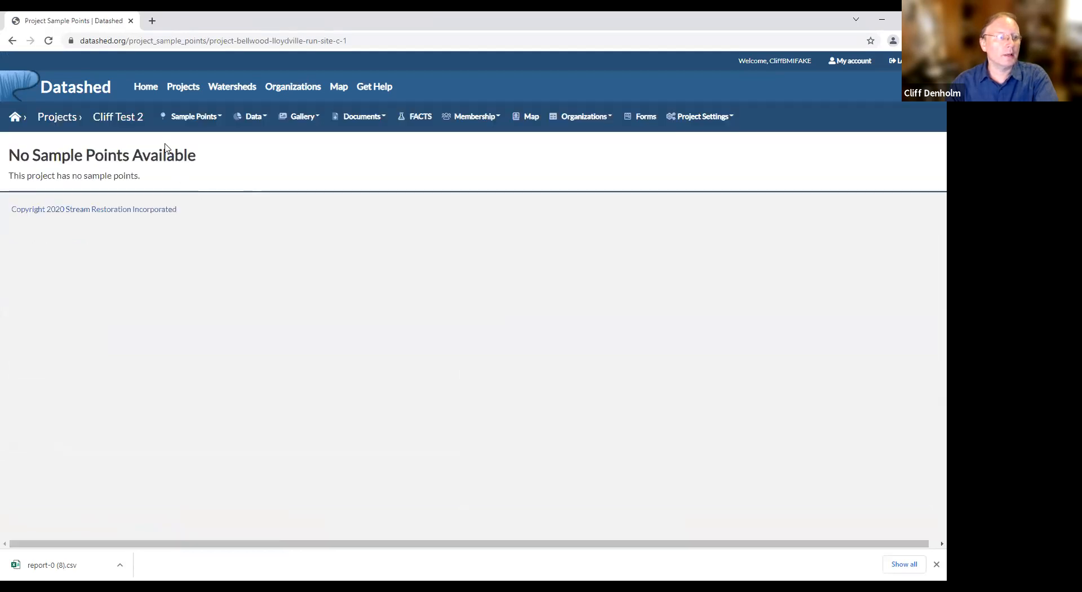
- Start another new sample point named WL and upload the Fake Project Effluent Pic JPG as its image
left_click(195, 119)
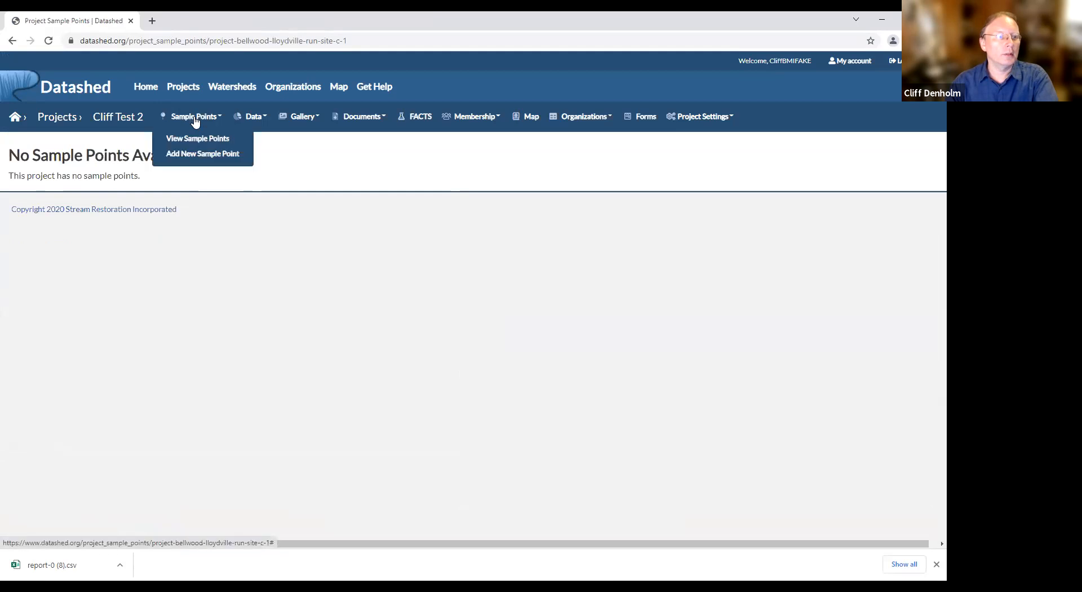
left_click(195, 157)
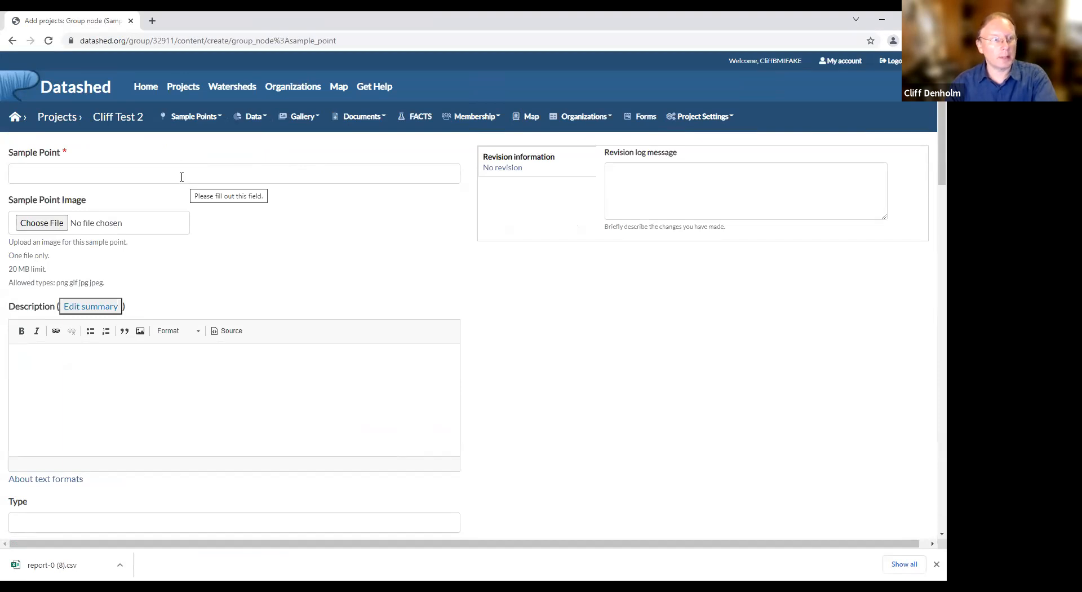
left_click(118, 175)
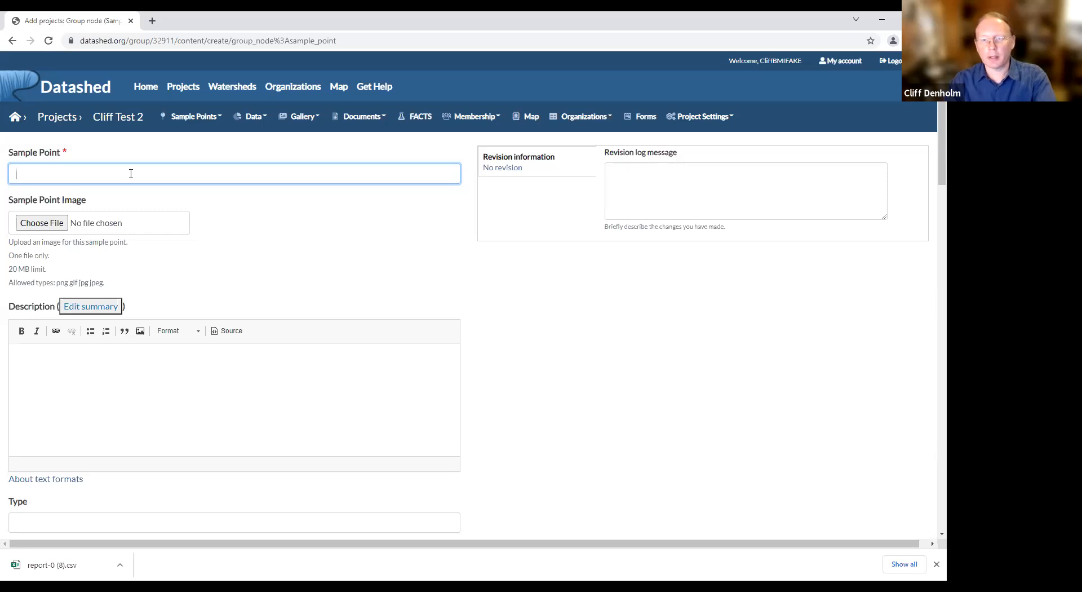
type("WL")
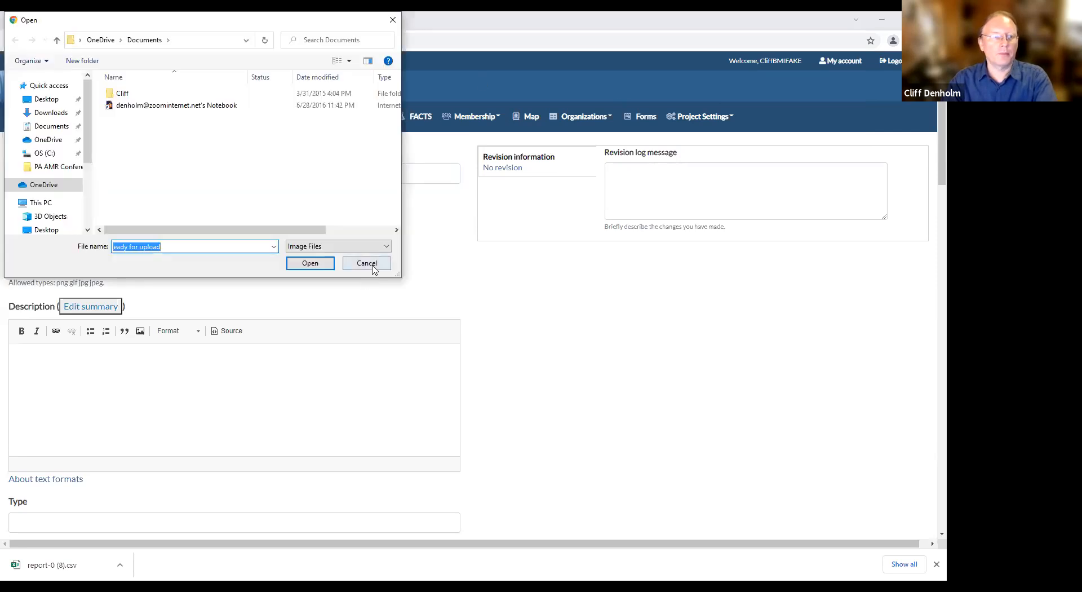
left_click(367, 264)
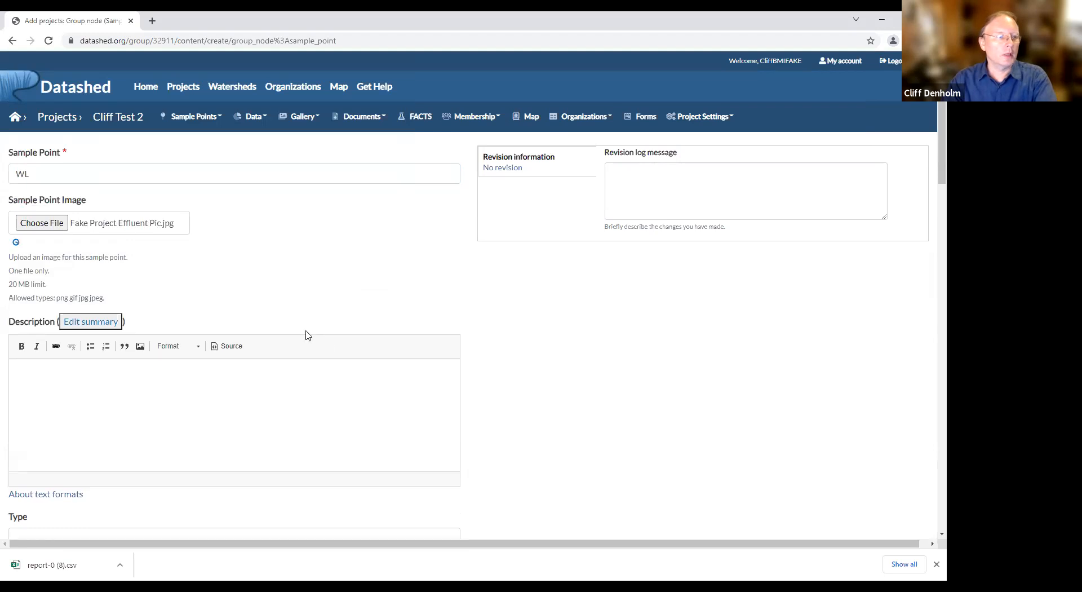
- Enter the description "Wetland; Final Effluent of Clif fFake Test 2" and set the sample point's type to Passive System
left_click(42, 376)
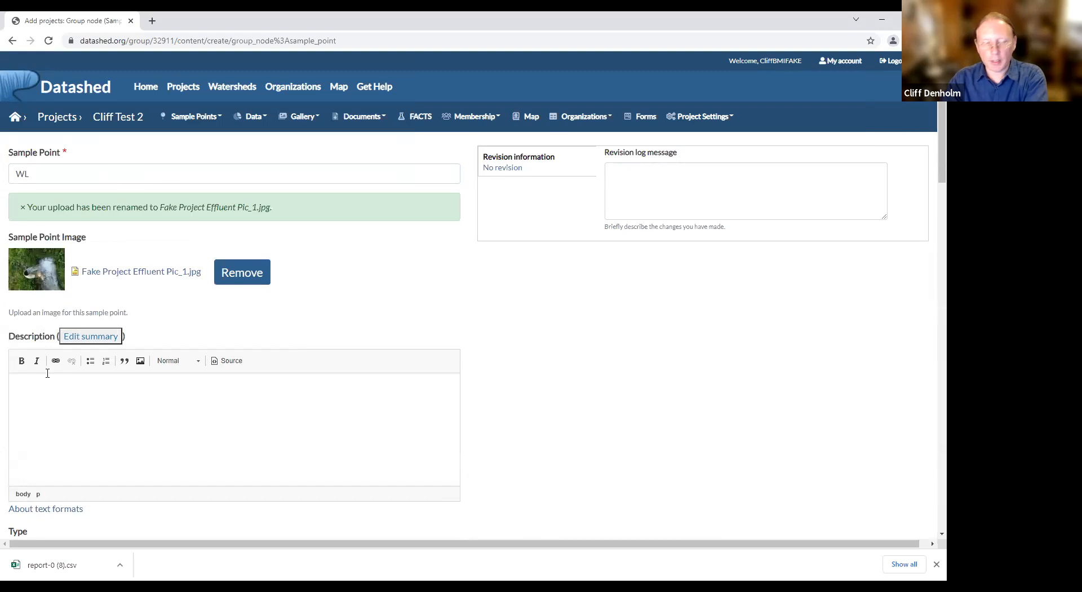
type("Wetland; Final Effluent of Clif fFake Test 2")
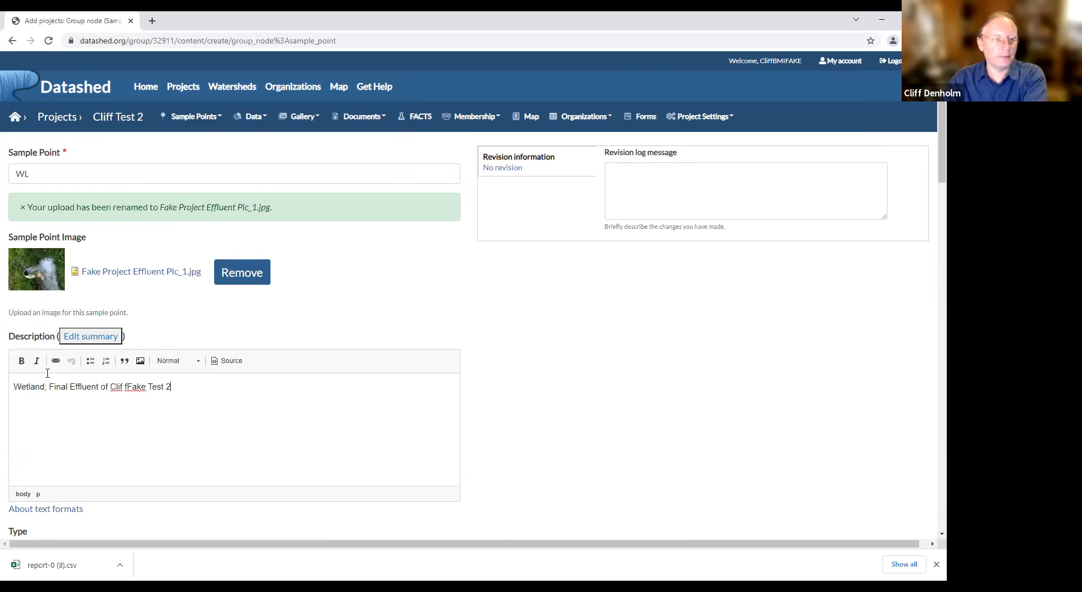
scroll(115, 401, "down", 2)
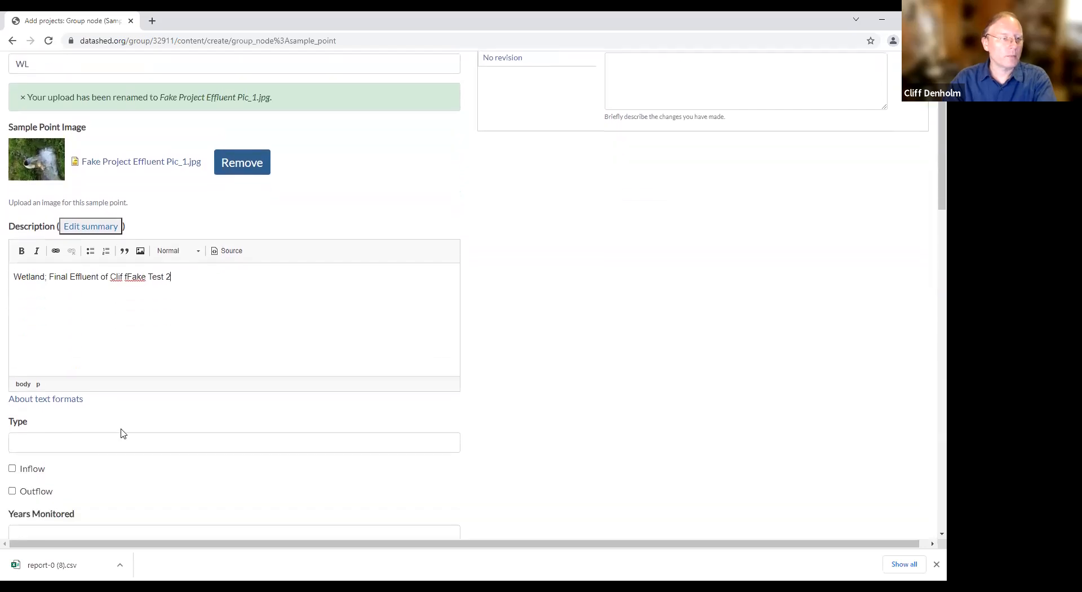
left_click(96, 443)
type("Passive System")
scroll(133, 459, "down", 2)
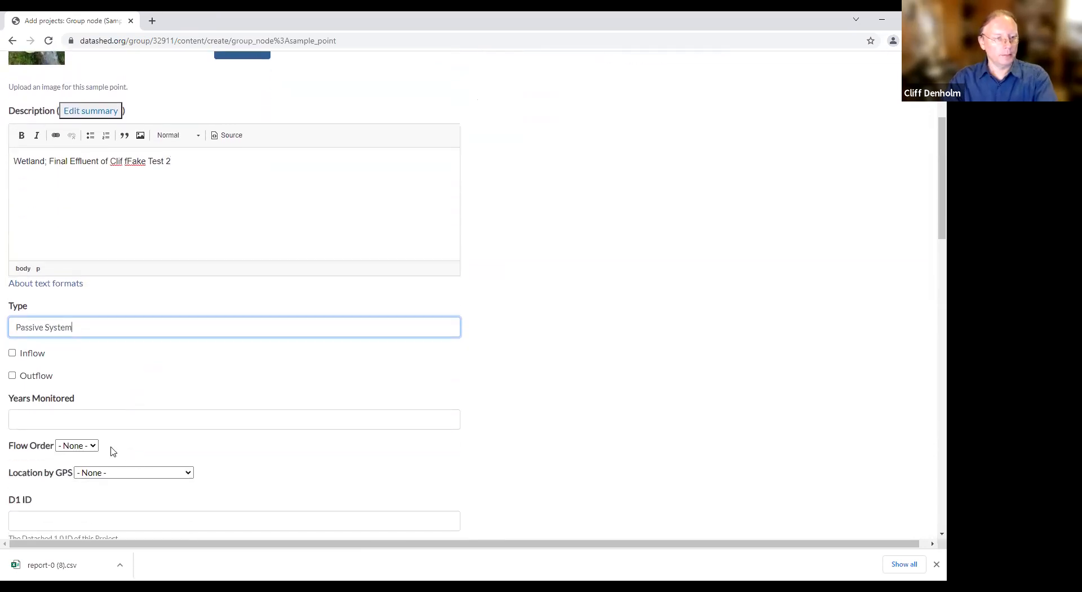
- Mark the WL sample point as an outflow and set its flow order to 1
left_click(13, 376)
scroll(285, 428, "down", 1)
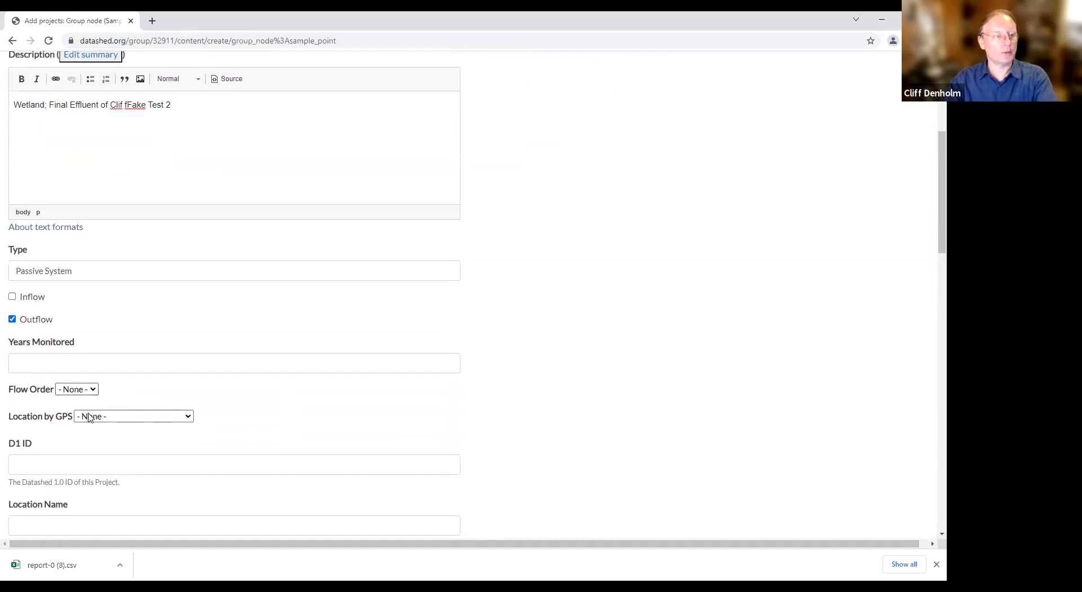
left_click(85, 389)
scroll(351, 420, "down", 6)
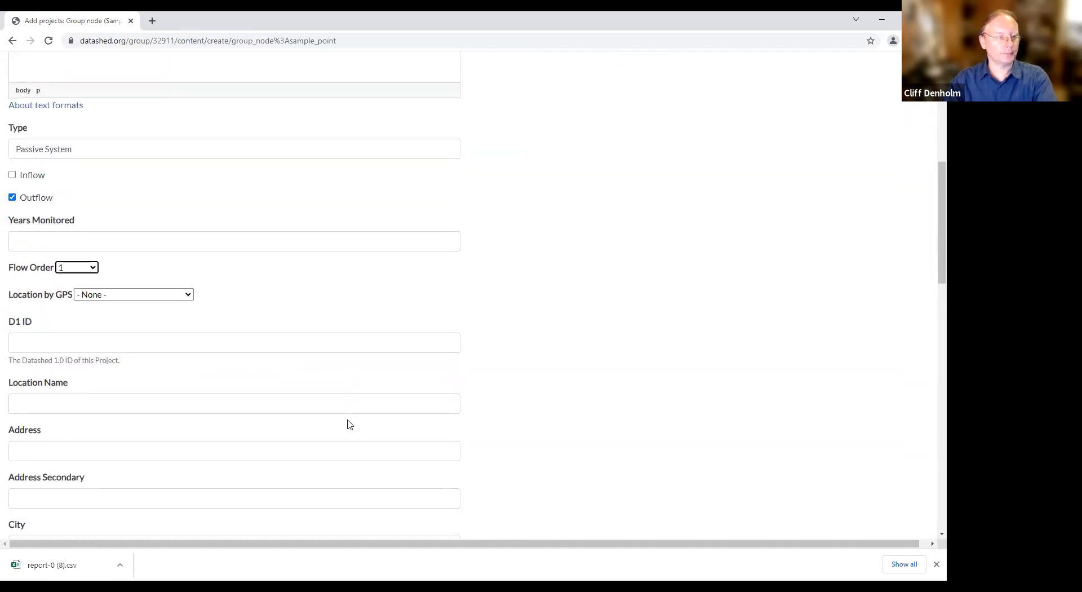
- Leave the remaining location, organization and alias fields blank and save the WL sample point
scroll(346, 420, "up", 1)
scroll(346, 421, "down", 5)
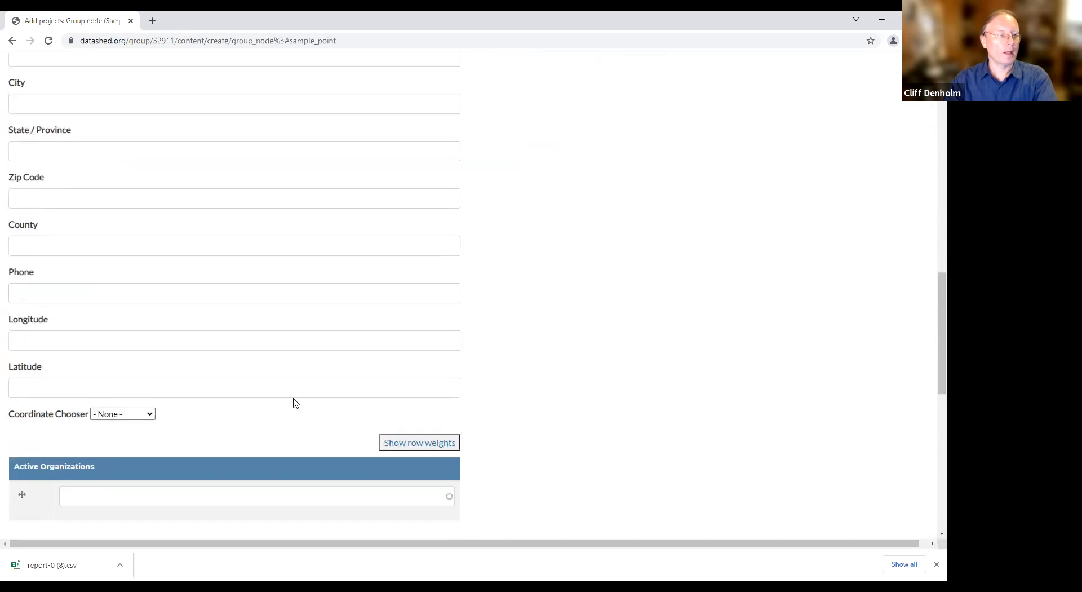
scroll(86, 362, "down", 2)
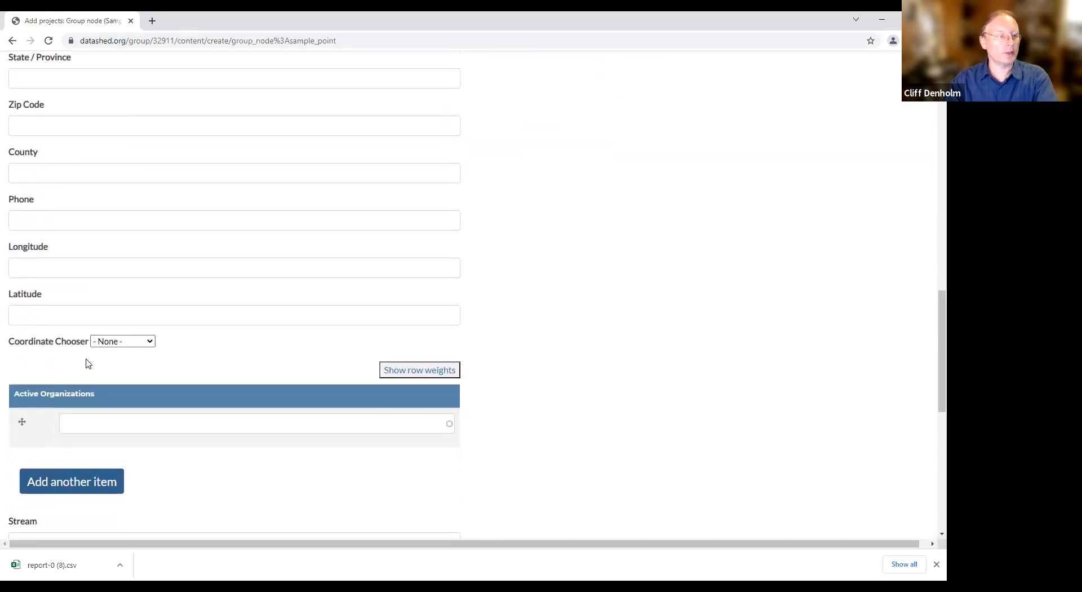
scroll(191, 439, "up", 1)
scroll(189, 440, "down", 8)
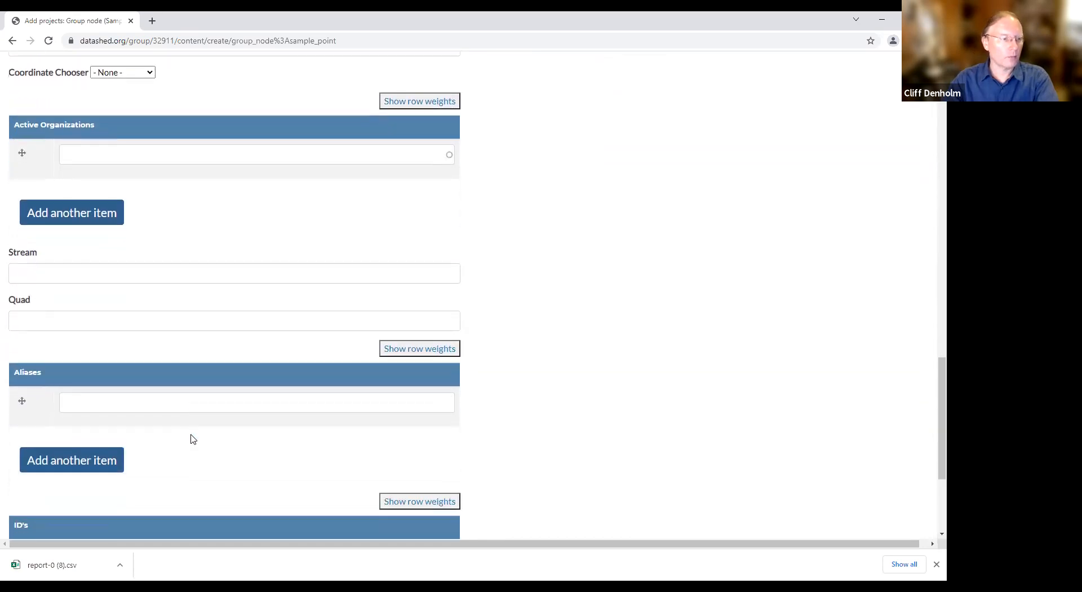
scroll(135, 485, "up", 1)
left_click(40, 528)
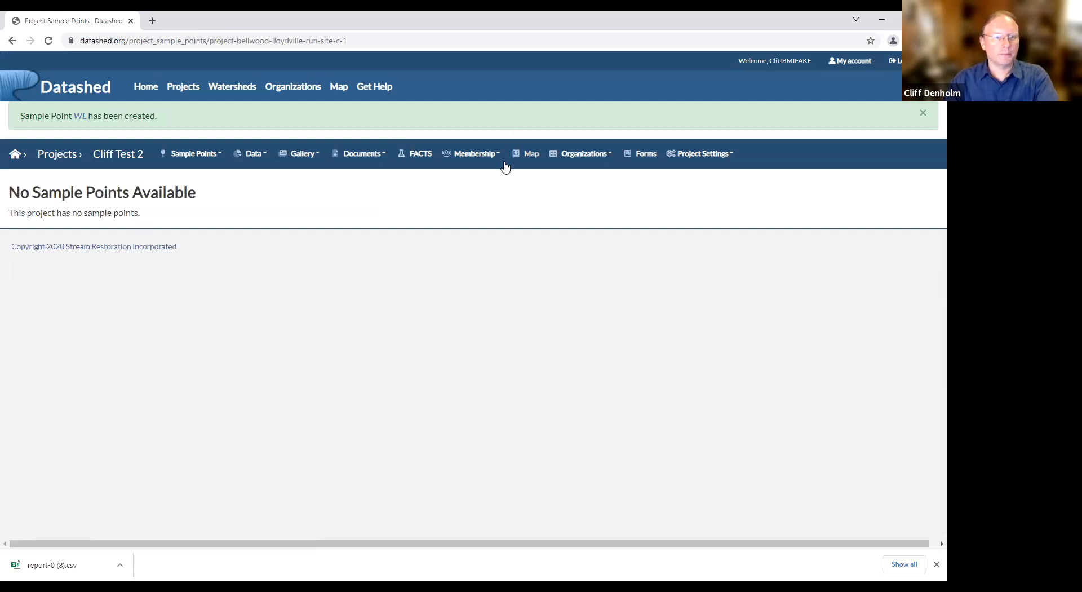
- Reload the Cliff Test 2 project's sample point list to check for the newly added points
left_click(485, 161)
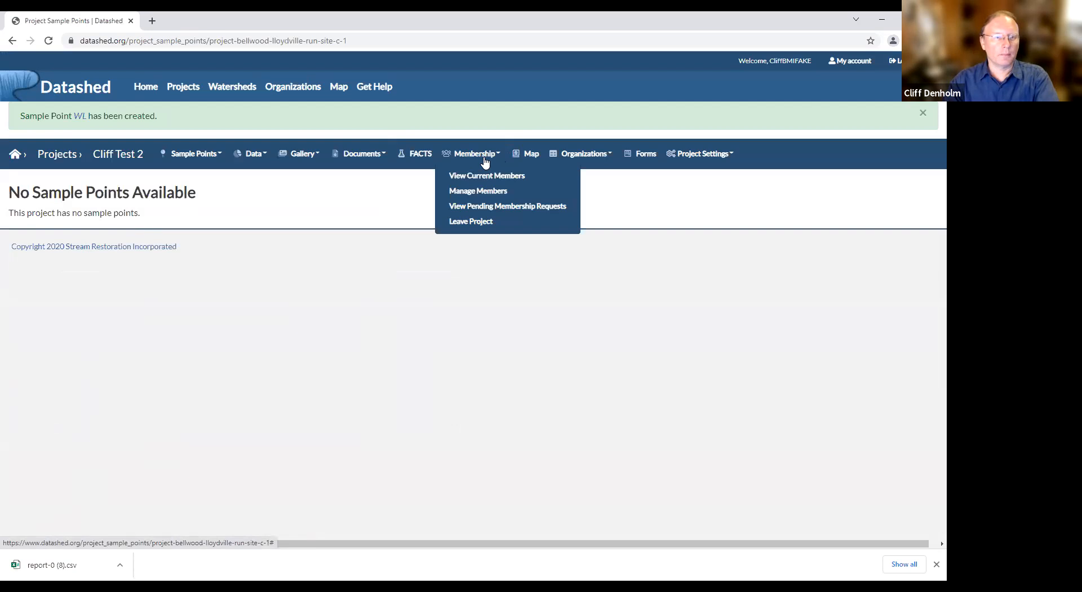
left_click(218, 174)
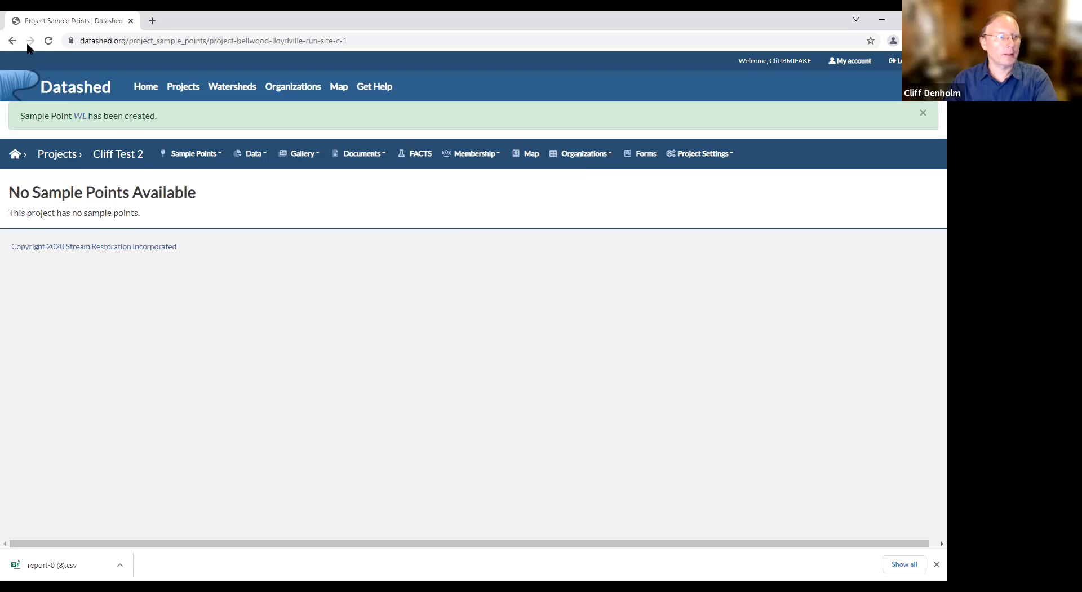
left_click(51, 41)
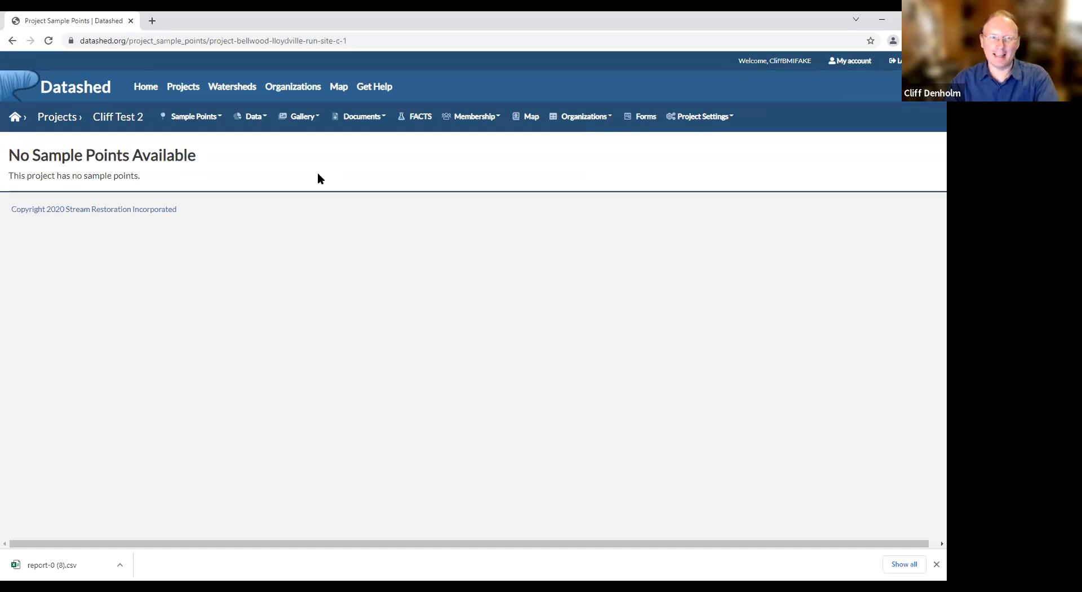
left_click(213, 122)
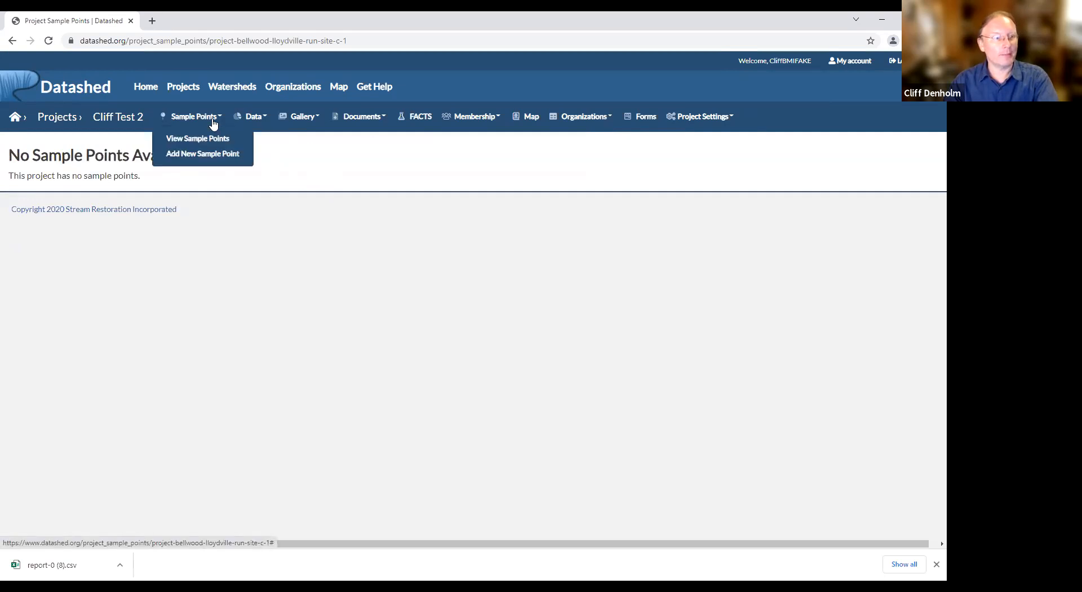
left_click(277, 148)
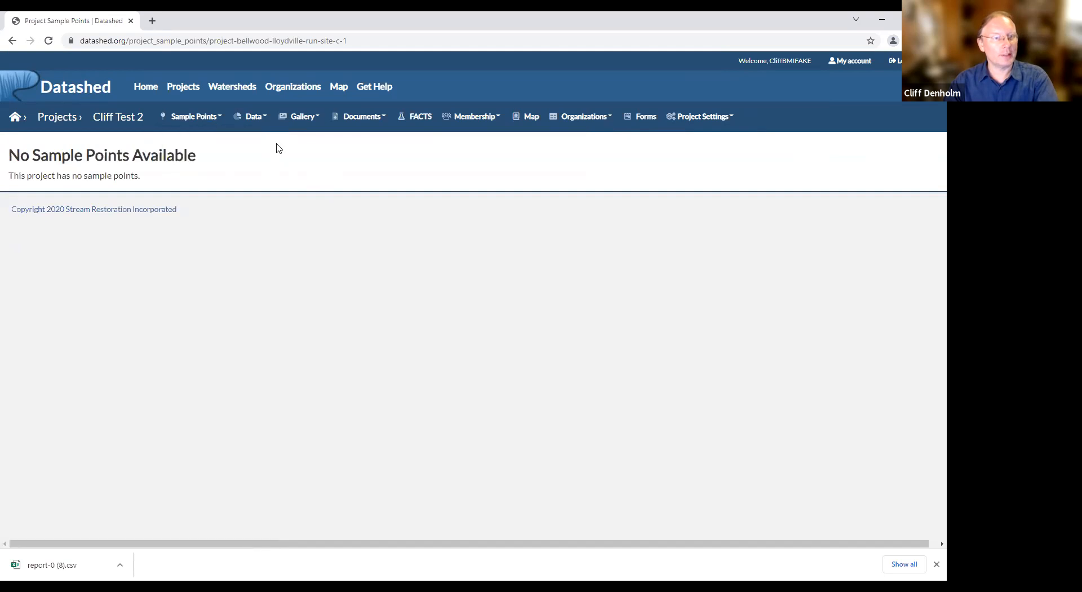